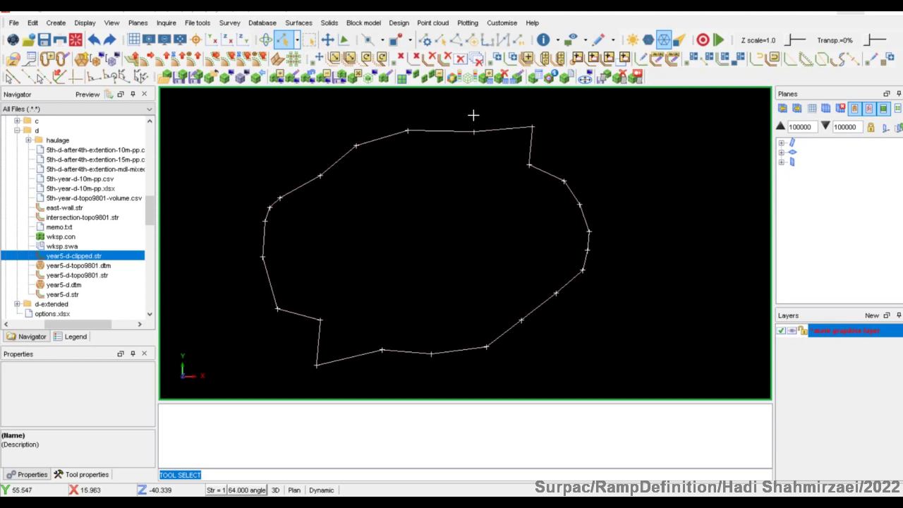
Step: Recentre the pit outline, box-select its upper-right and lower-left points, then clear the selection
left_click_drag(475, 116, 467, 139)
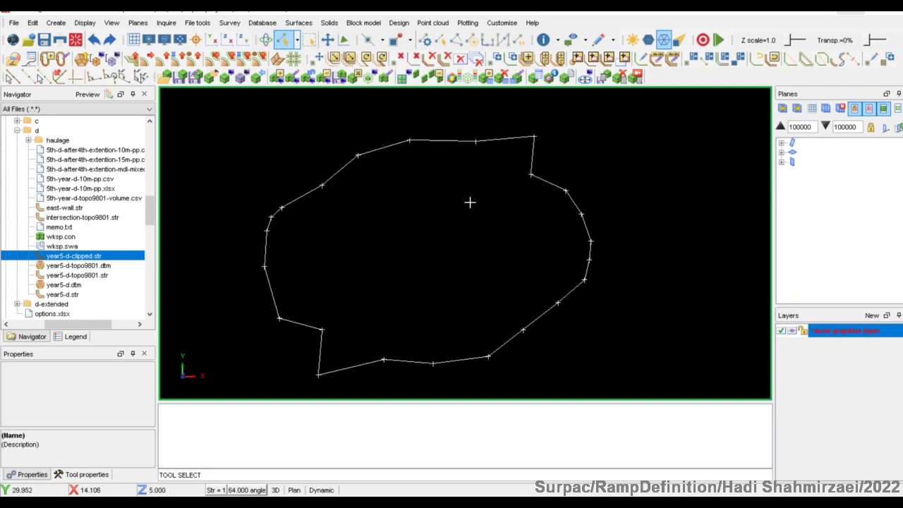
key("Right")
key("Right")
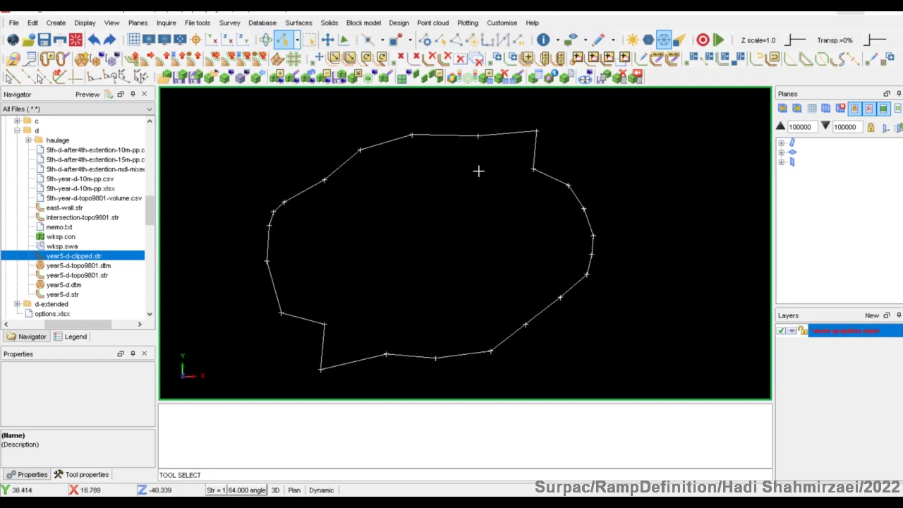
key("Left")
key("Left")
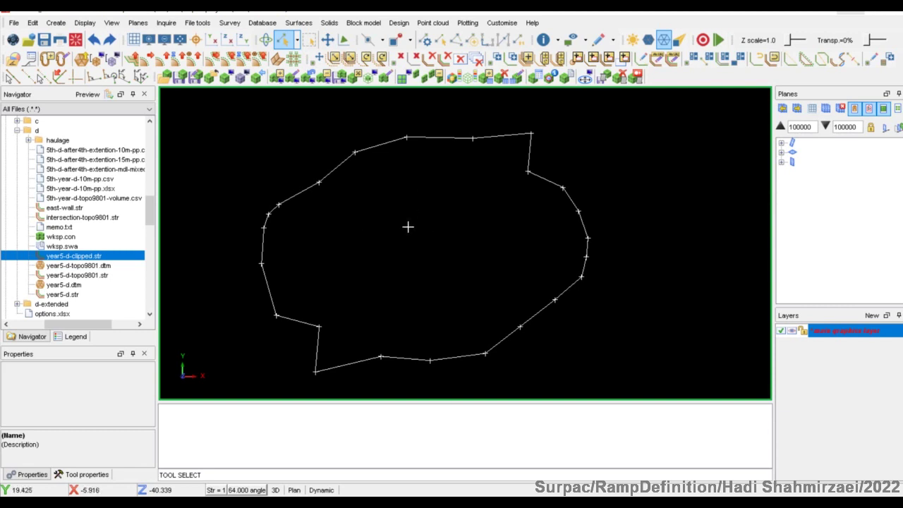
middle_click_drag(407, 222, 405, 221)
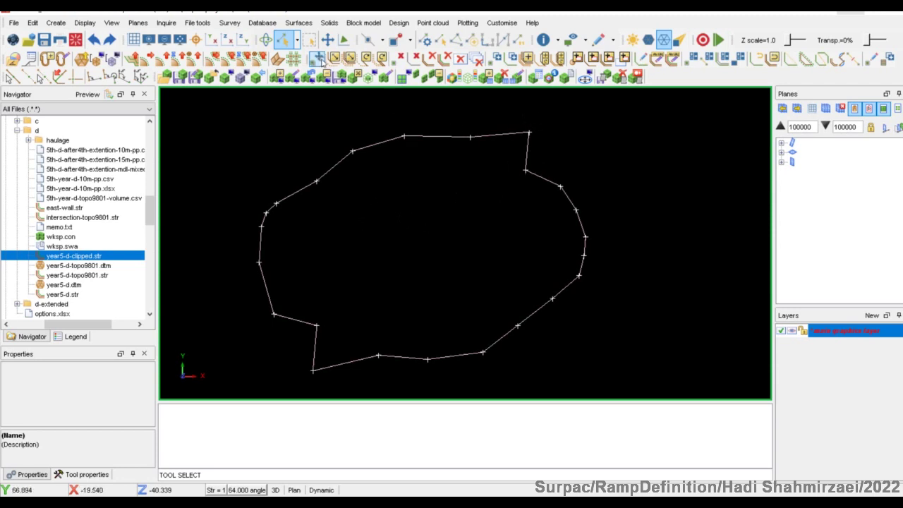
left_click(308, 39)
left_click_drag(551, 123, 496, 194)
left_click_drag(332, 317, 299, 383)
key("Escape")
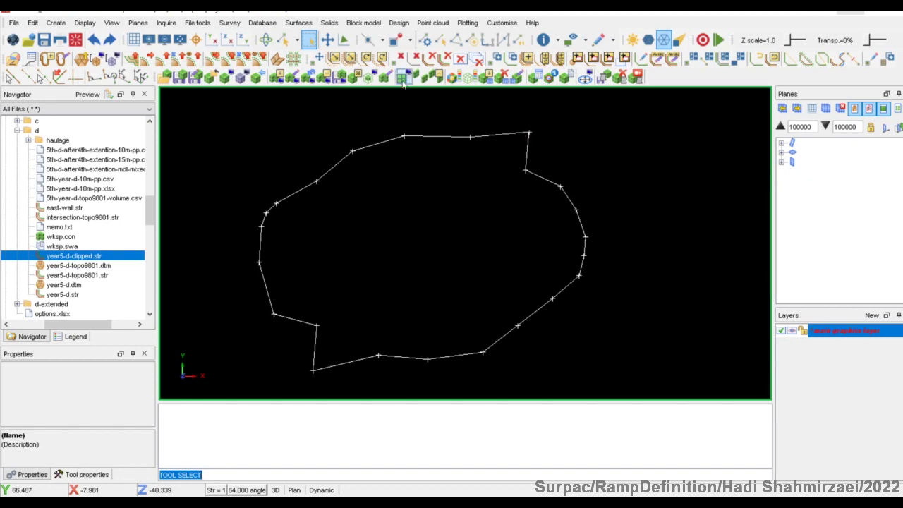
Step: Delete the bottom notch vertex and the top-right vertex of the outline with Point Delete
left_click(409, 43)
key("Escape")
middle_click_drag(372, 303, 367, 301)
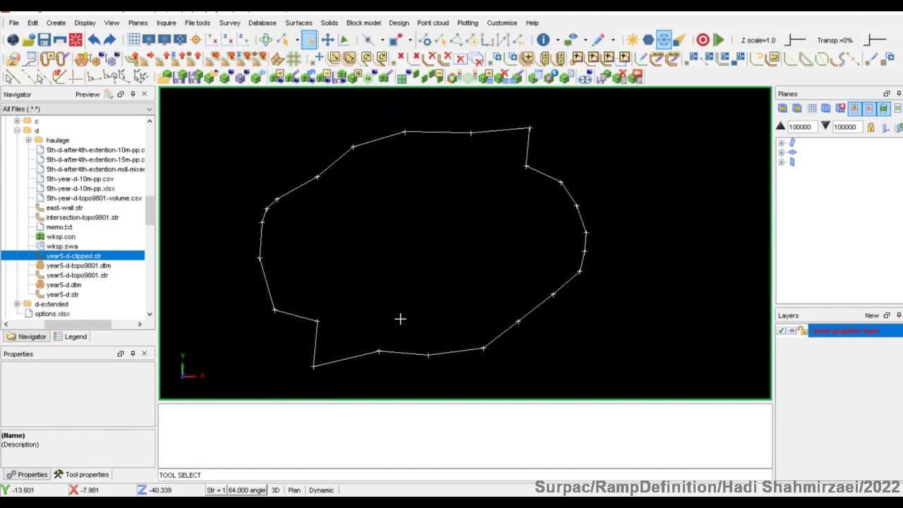
middle_click_drag(334, 349, 343, 350)
key("Delete")
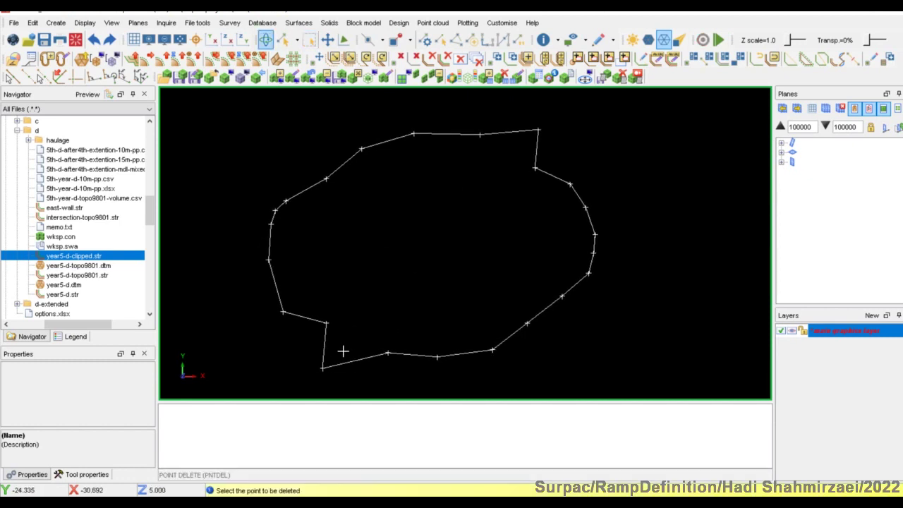
left_click(322, 367)
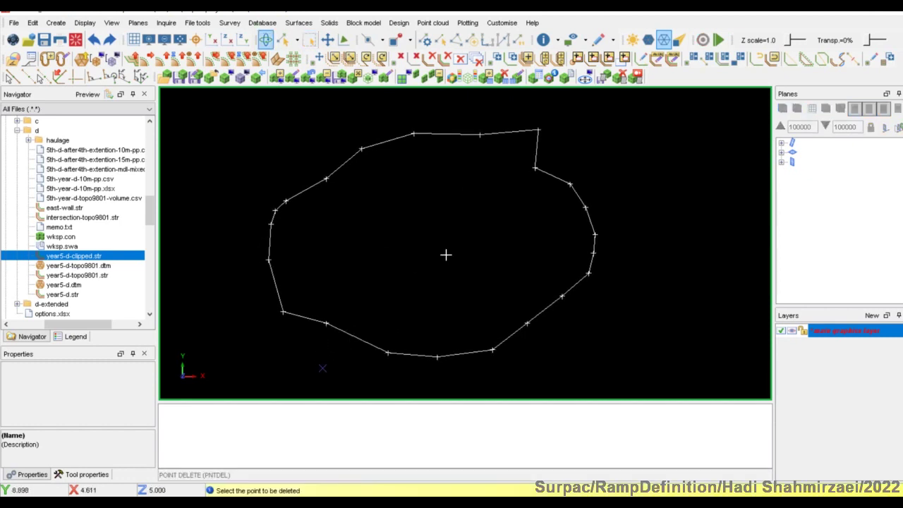
left_click(538, 129)
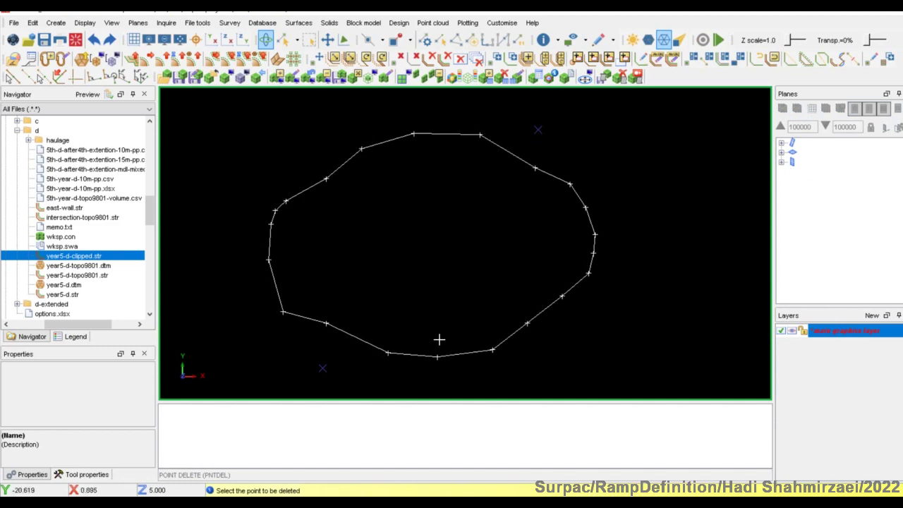
Step: Undo both point deletions and select the pit outline string to show its properties
left_click(94, 39)
left_click(94, 40)
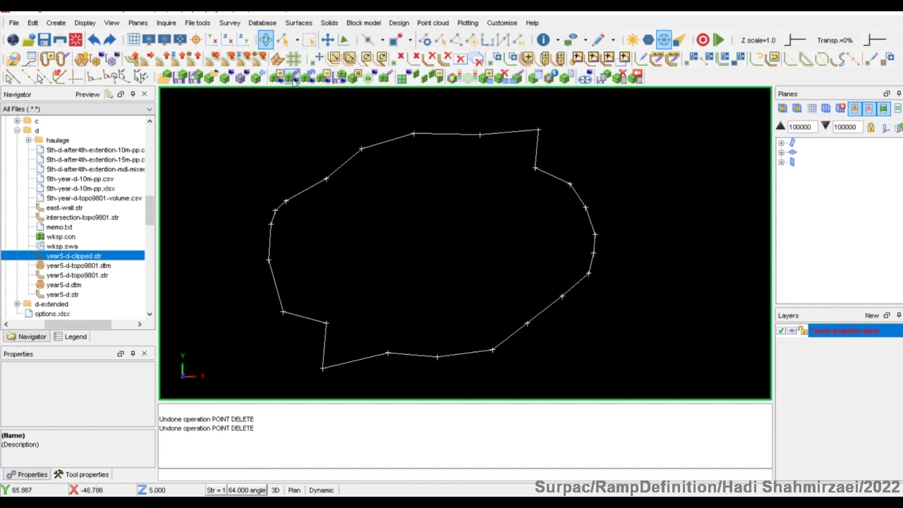
left_click(285, 43)
left_click(373, 144)
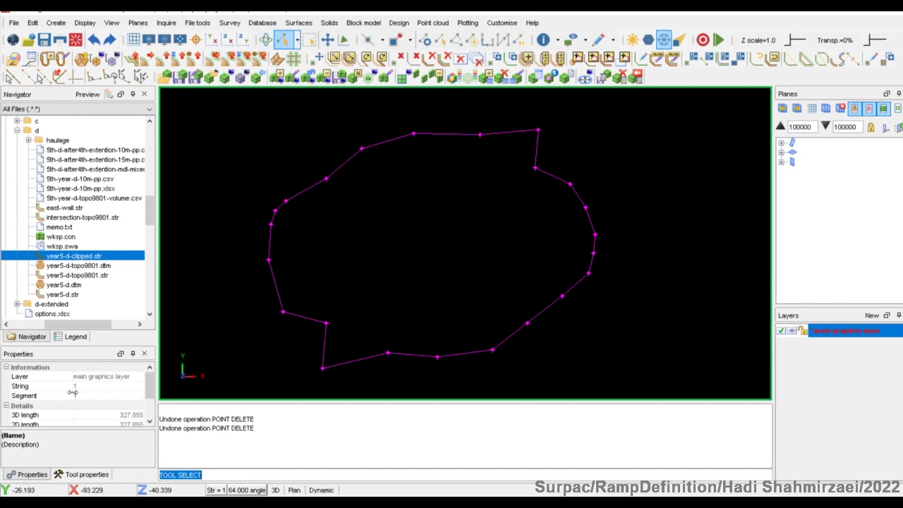
Step: Read the outline's point count, Closed, Direction and 2D area 6,798.261 properties, then deselect it
scroll(77, 406, "down", 1)
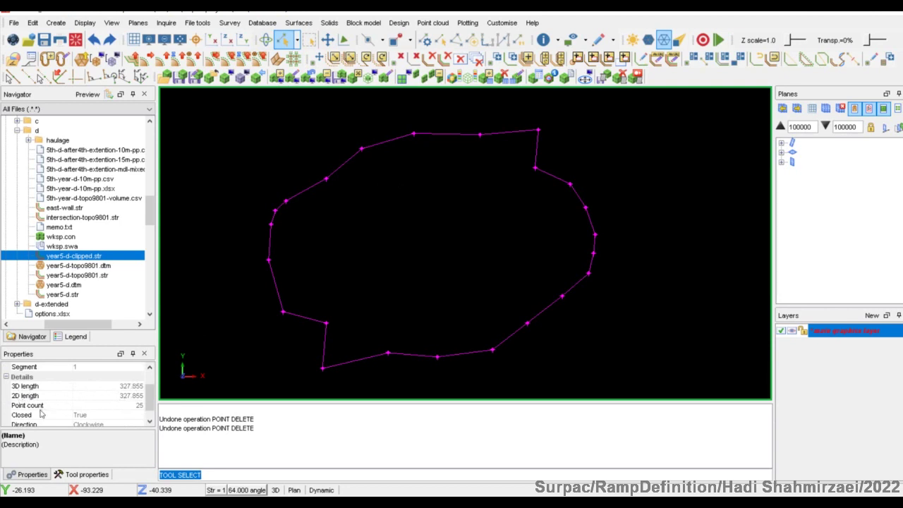
scroll(42, 414, "down", 1)
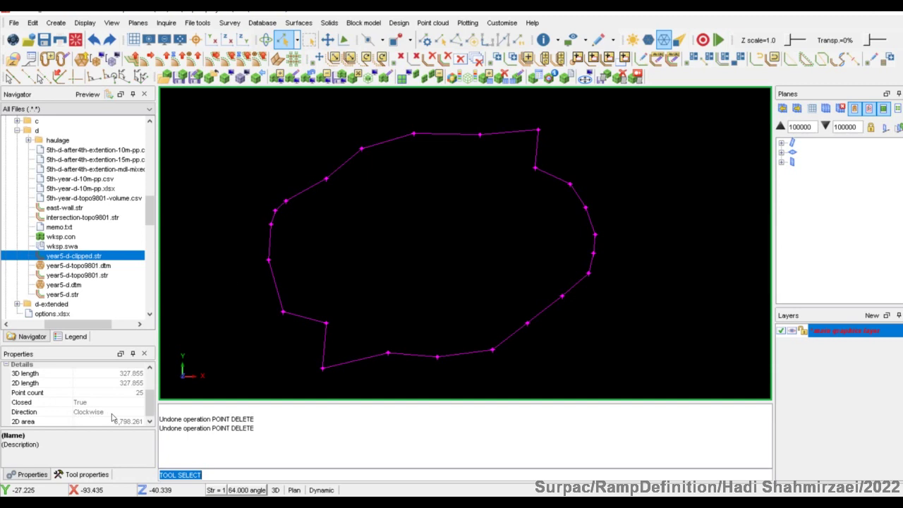
left_click(59, 415)
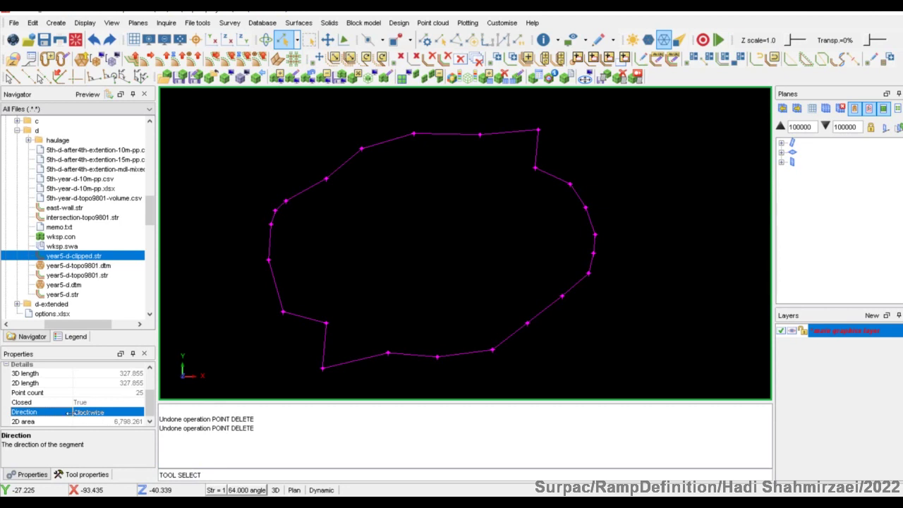
left_click(134, 404)
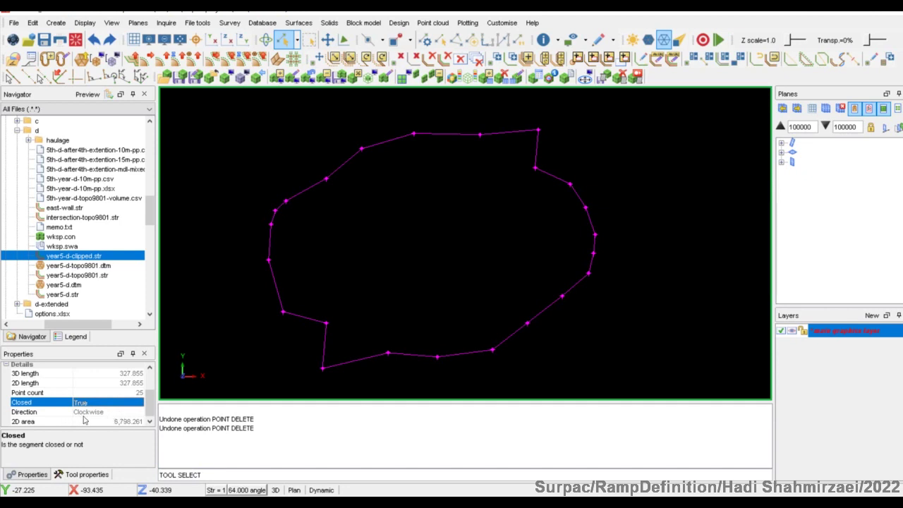
left_click(412, 251)
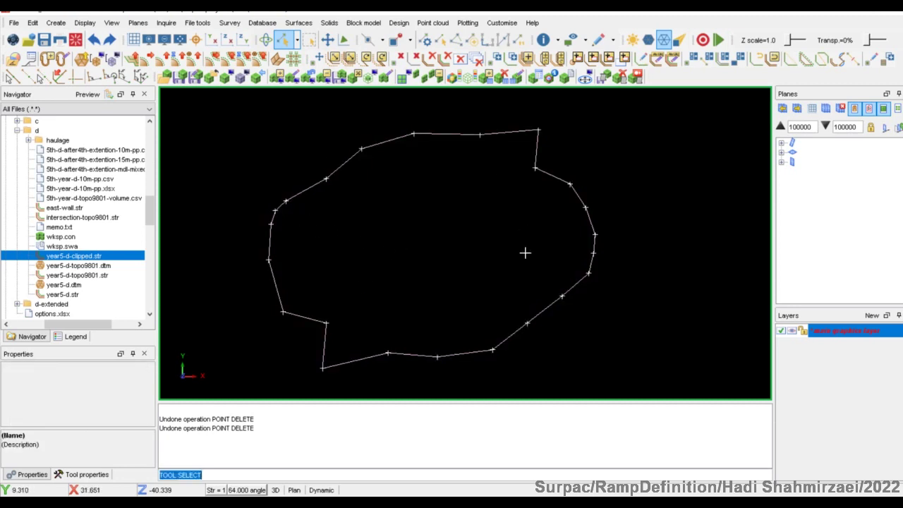
Step: Label the outline vertices with their point numbers using DRWN, then choose Edit > Segment > Reverse
type("drwn")
key("Return")
key("Return")
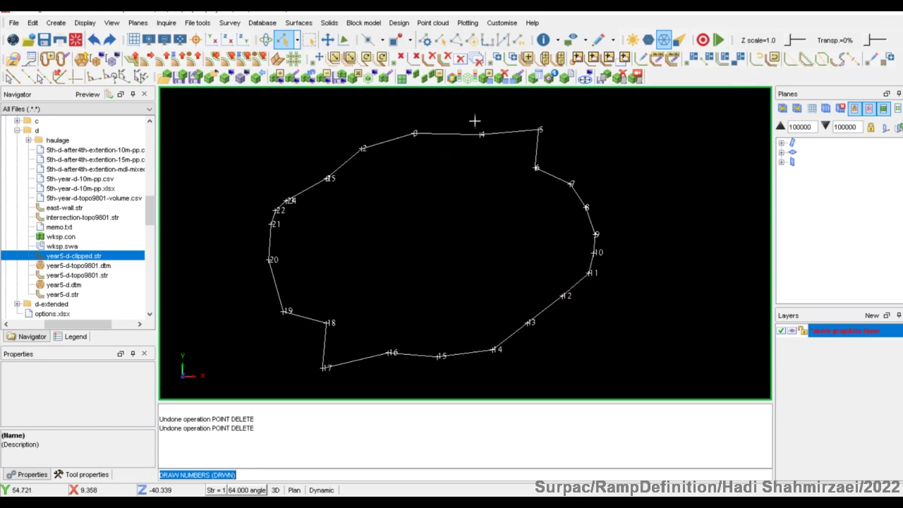
left_click(33, 23)
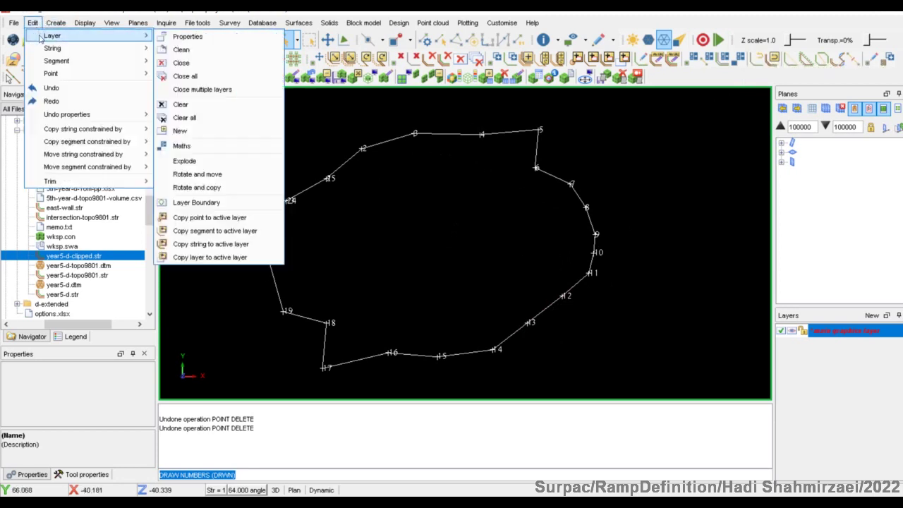
mouse_move(58, 60)
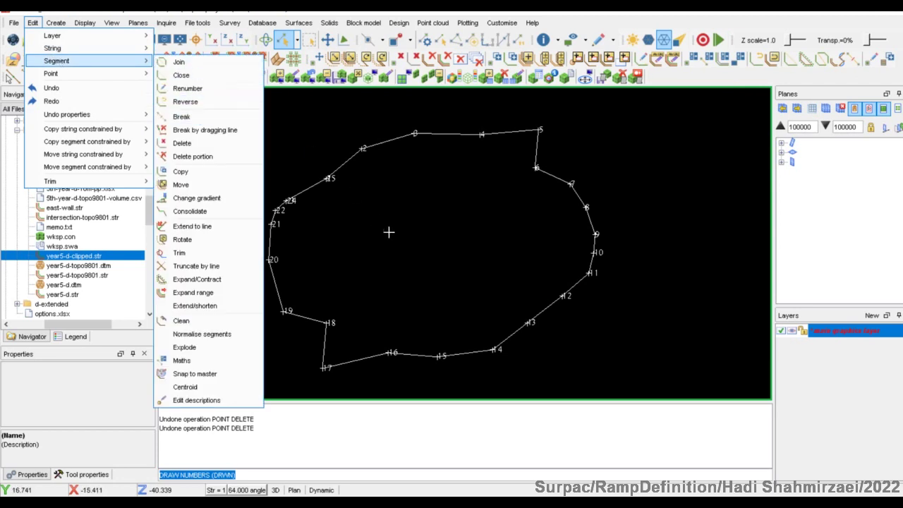
left_click(208, 105)
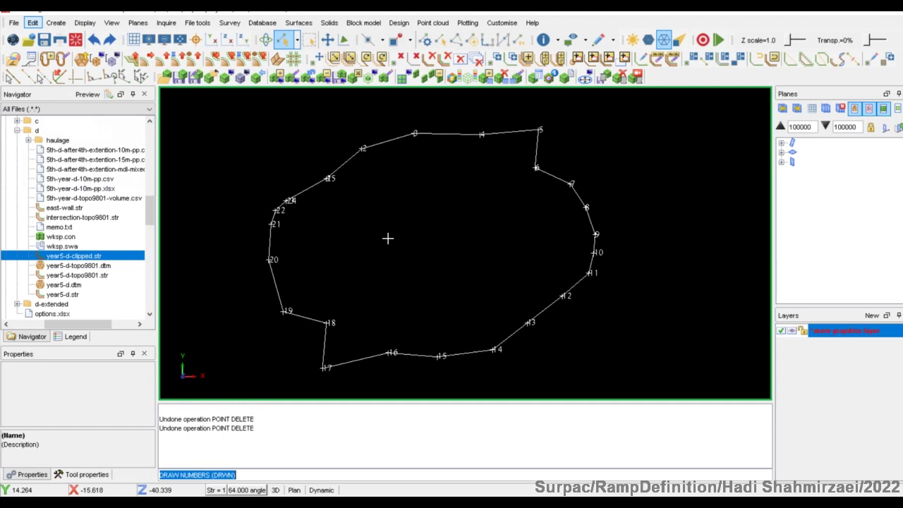
type("SEC")
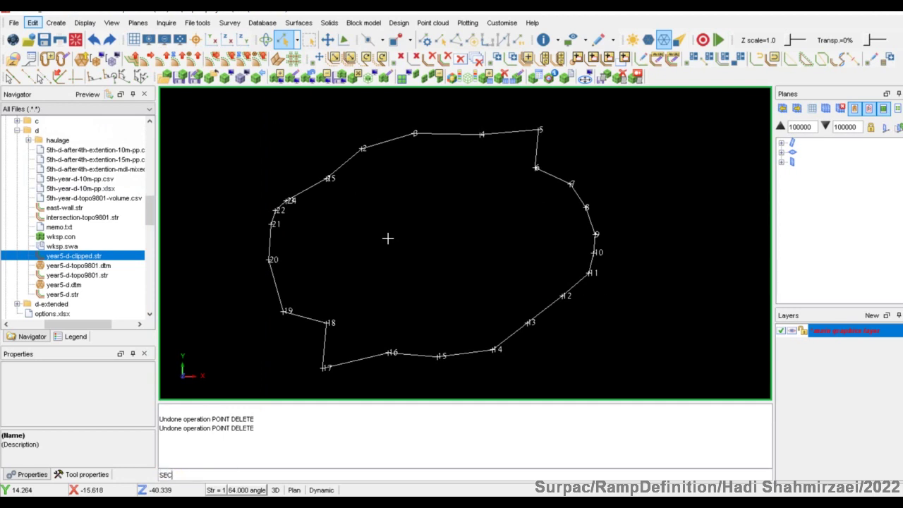
key("Return")
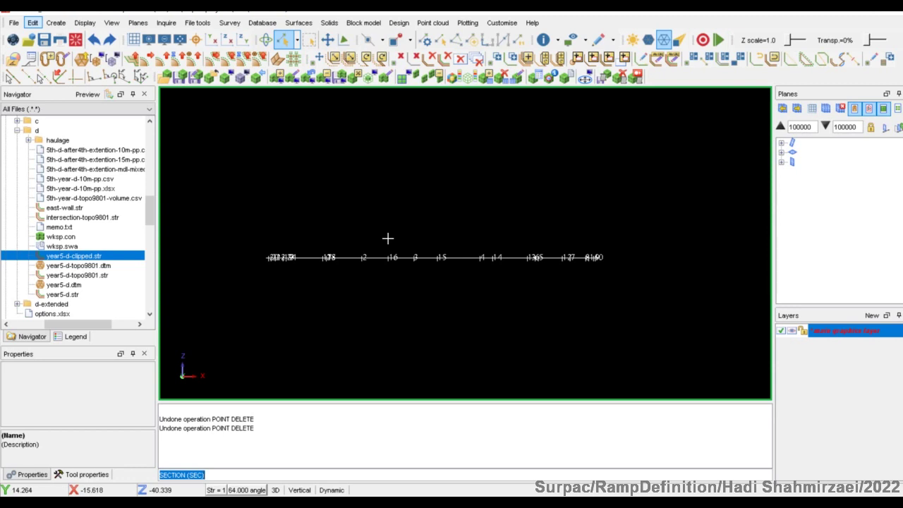
type("p")
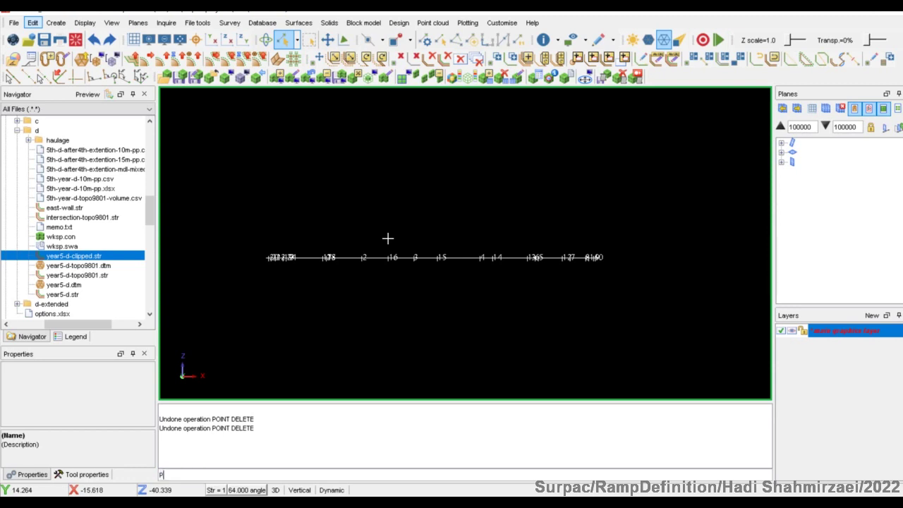
key("Return")
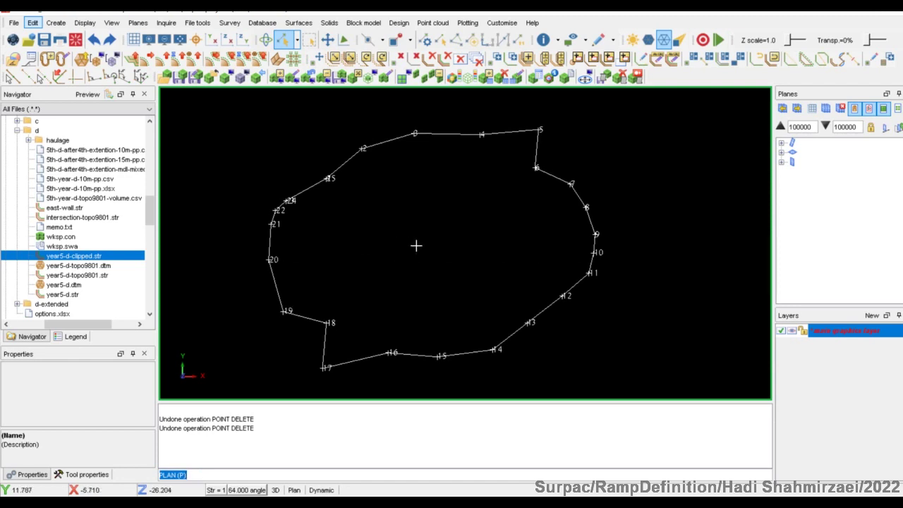
middle_click_drag(458, 251, 445, 252)
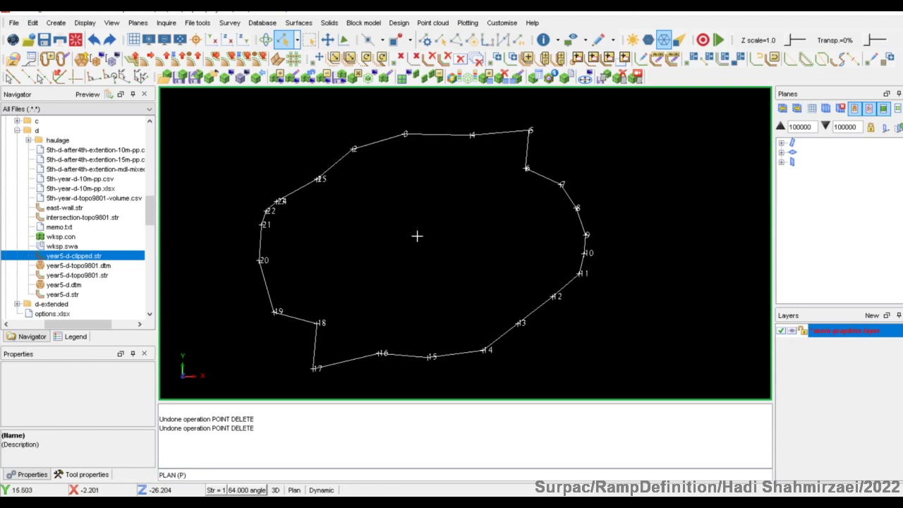
left_click(502, 23)
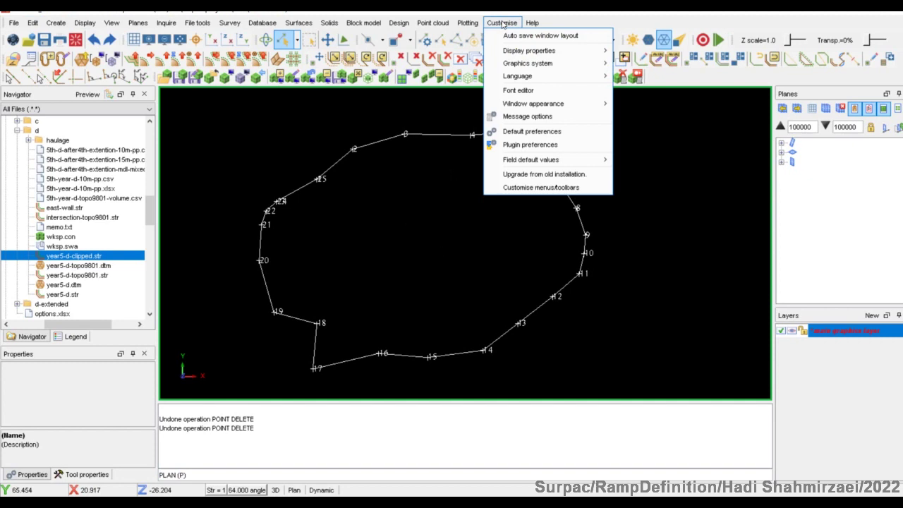
left_click(517, 133)
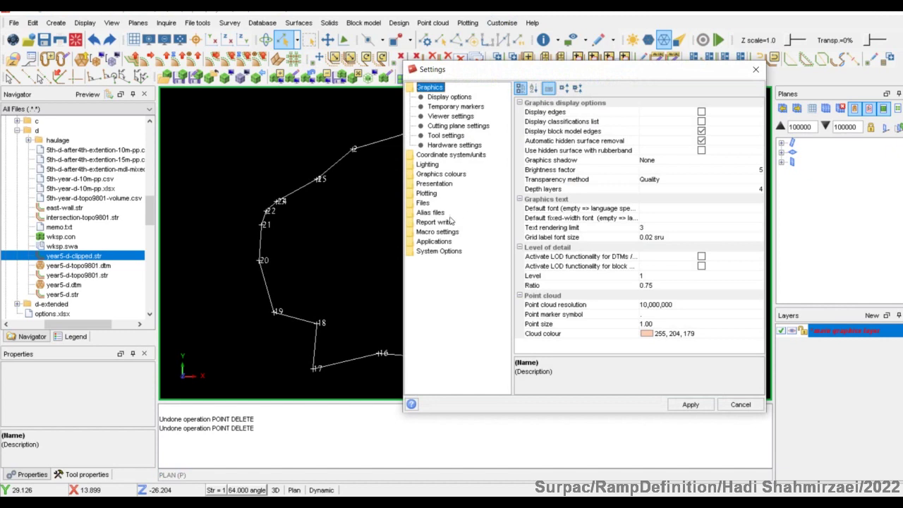
left_click(434, 241)
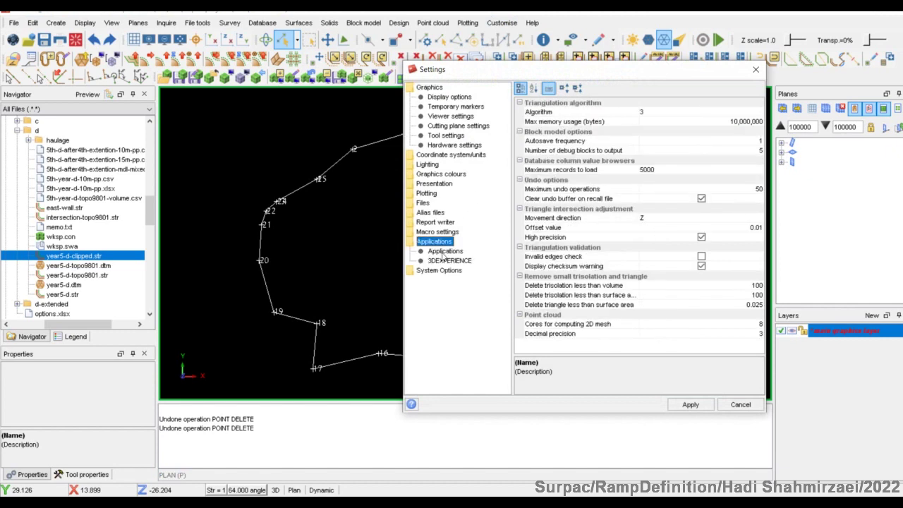
left_click(443, 252)
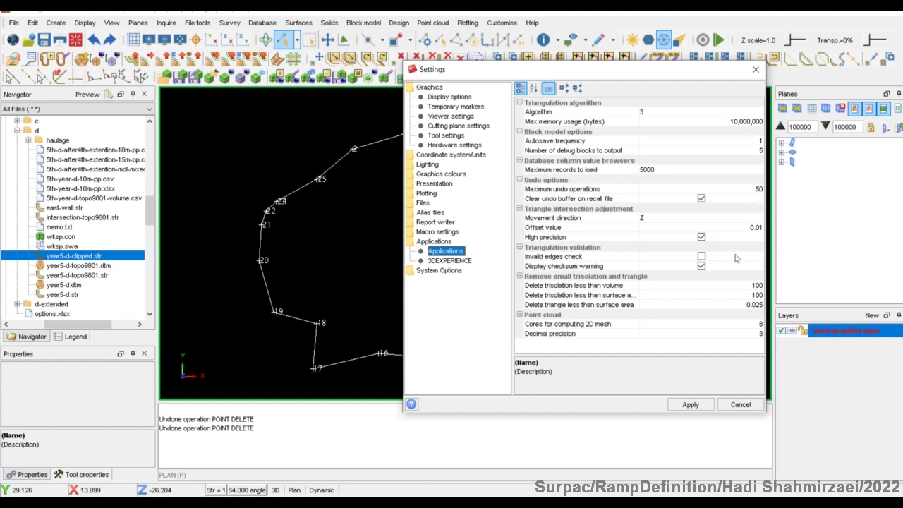
left_click(739, 406)
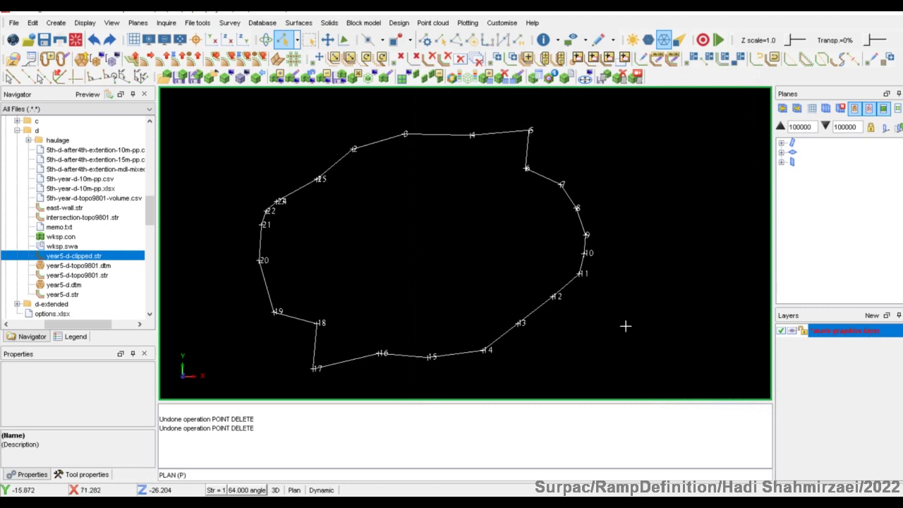
Step: Clear the old messages from the output pane and recentre the pit outline
right_click(338, 428)
left_click(364, 434)
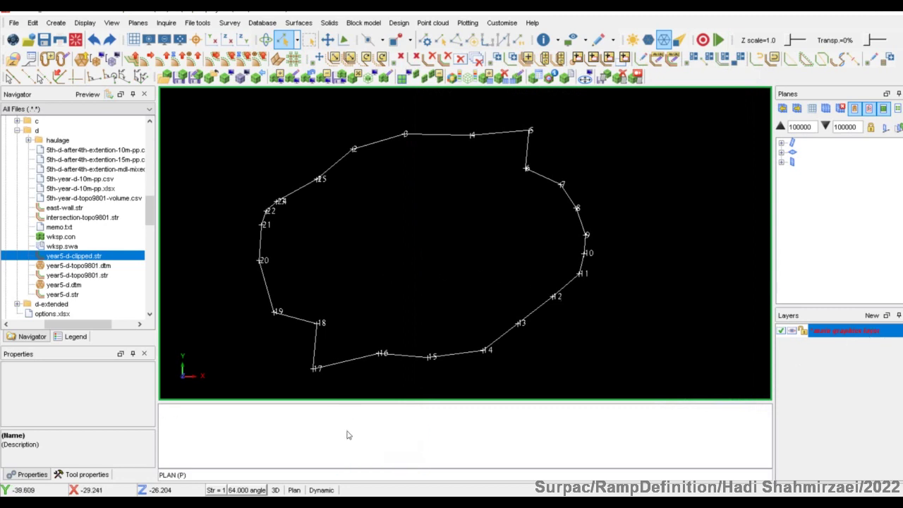
middle_click_drag(399, 273, 403, 273)
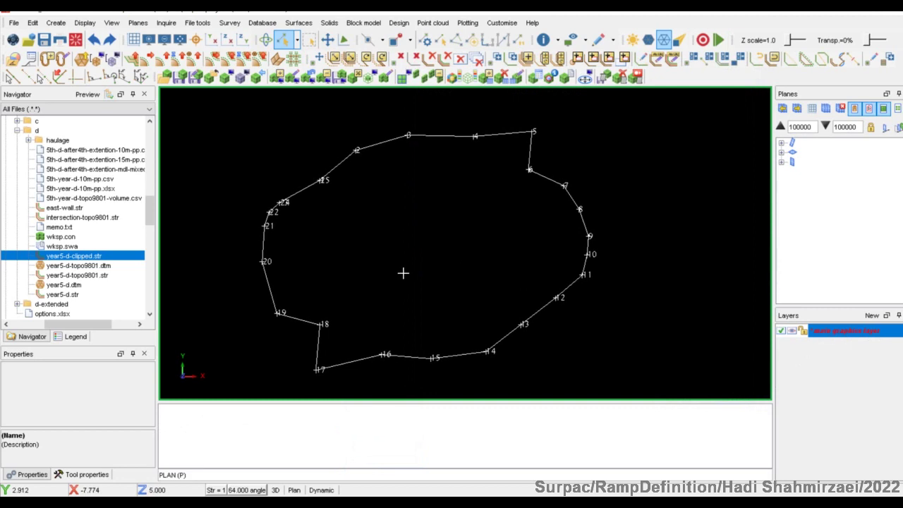
middle_click_drag(388, 249, 385, 249)
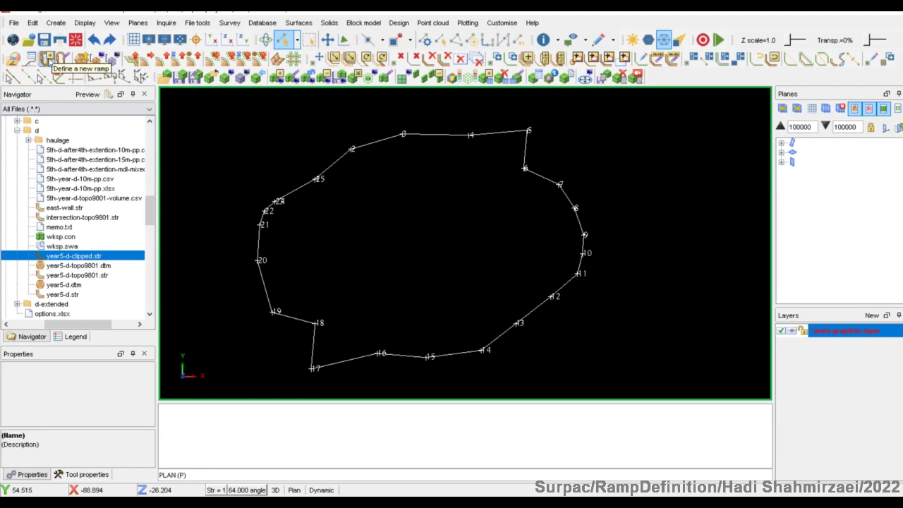
Step: Start a new ramp from Pit design, picking point 18 and adjacent point 17
left_click(399, 23)
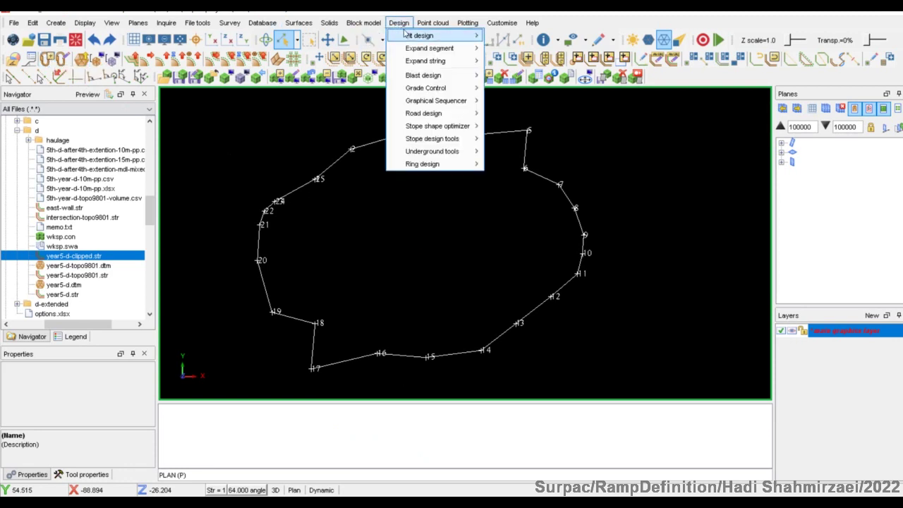
mouse_move(415, 35)
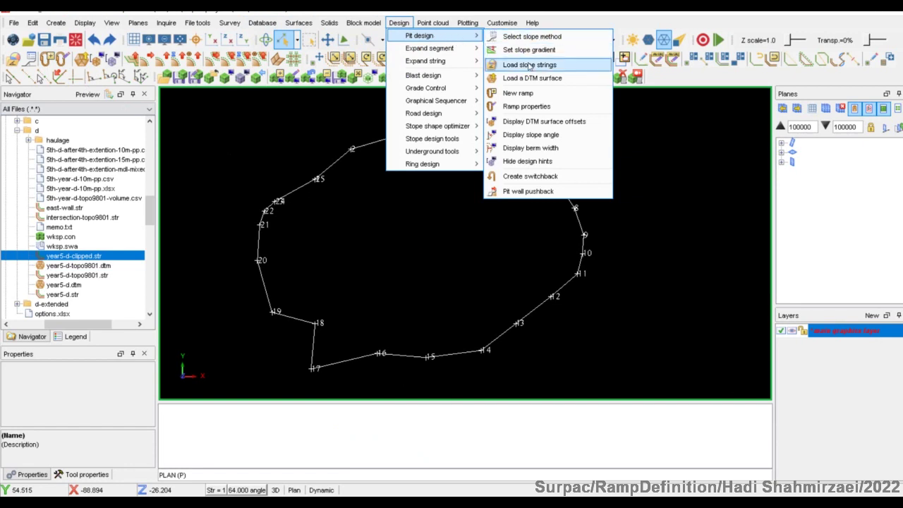
left_click(519, 93)
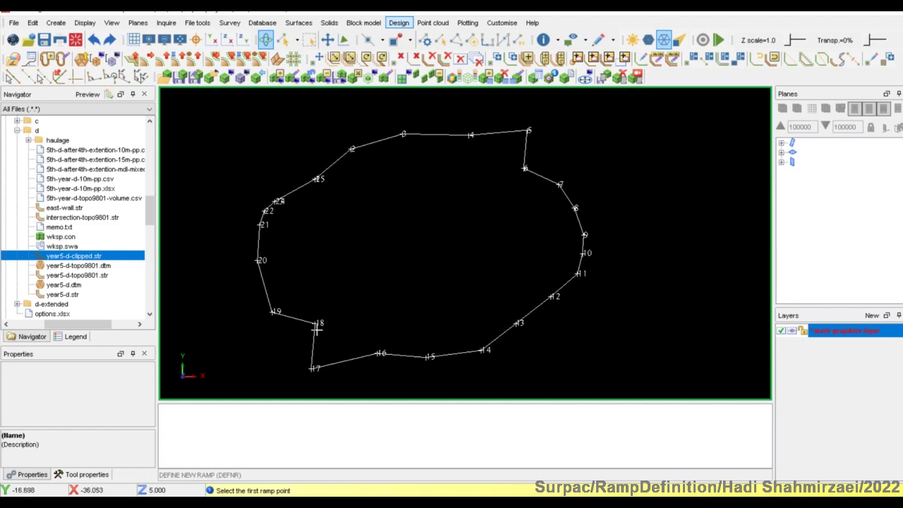
left_click(315, 323)
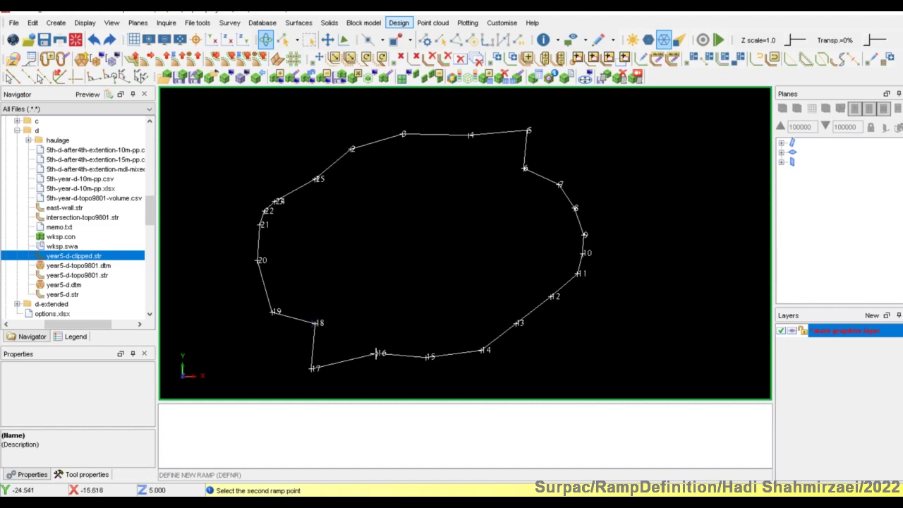
left_click(379, 353)
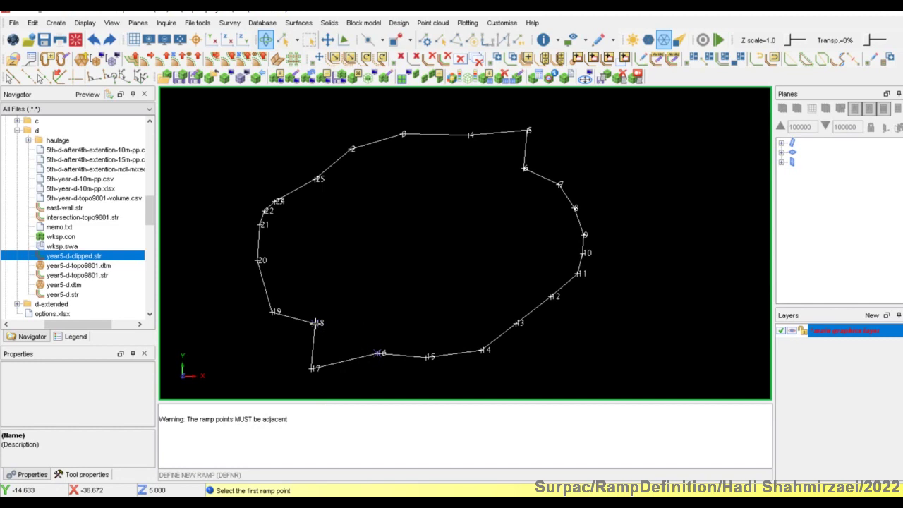
left_click(315, 322)
left_click(312, 367)
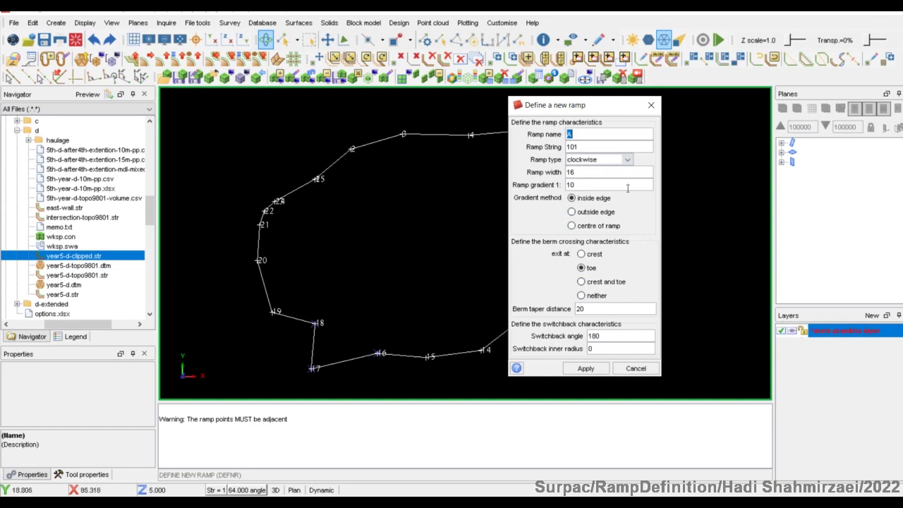
Step: Select the Ramp String value 101 and drag the Define a new ramp dialog to the right
double_click(577, 149)
left_click(594, 146)
left_click_drag(620, 109, 709, 117)
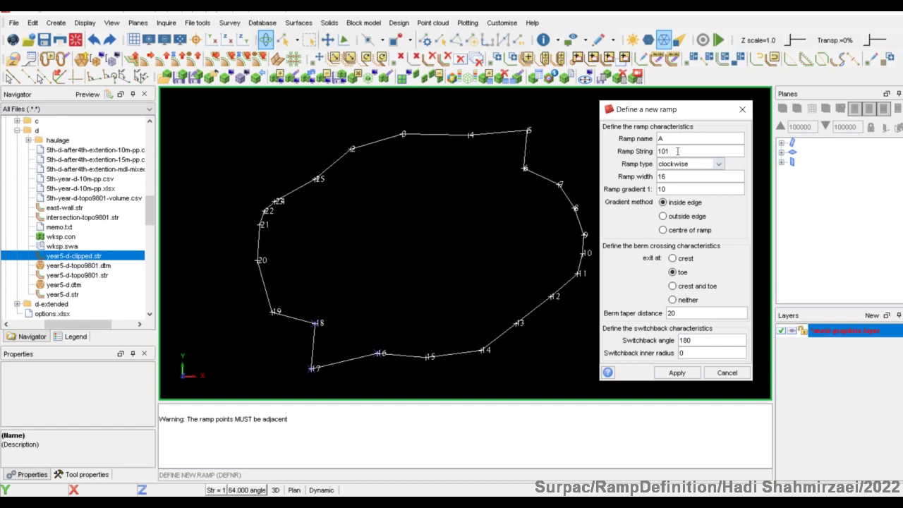
Step: Change the ramp string number from 101 to 100 and show the Ramp type choices
key("BackSpace")
type("0")
left_click(719, 164)
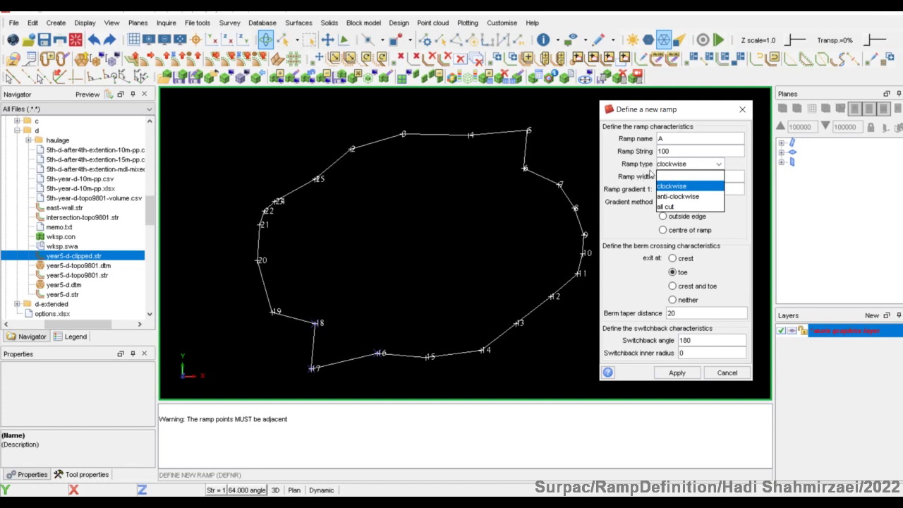
Step: Keep the ramp type clockwise and select the ramp width 16 to change it to 15
left_click(688, 186)
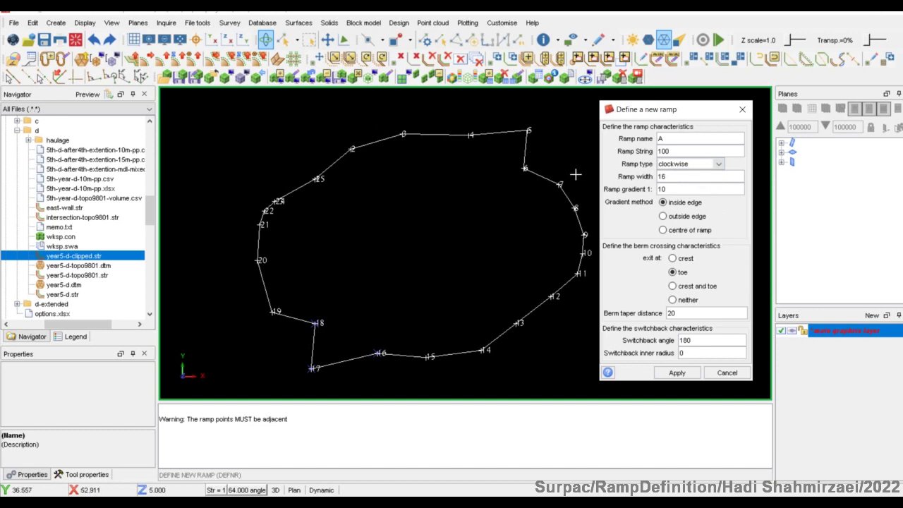
middle_click_drag(573, 198, 526, 198)
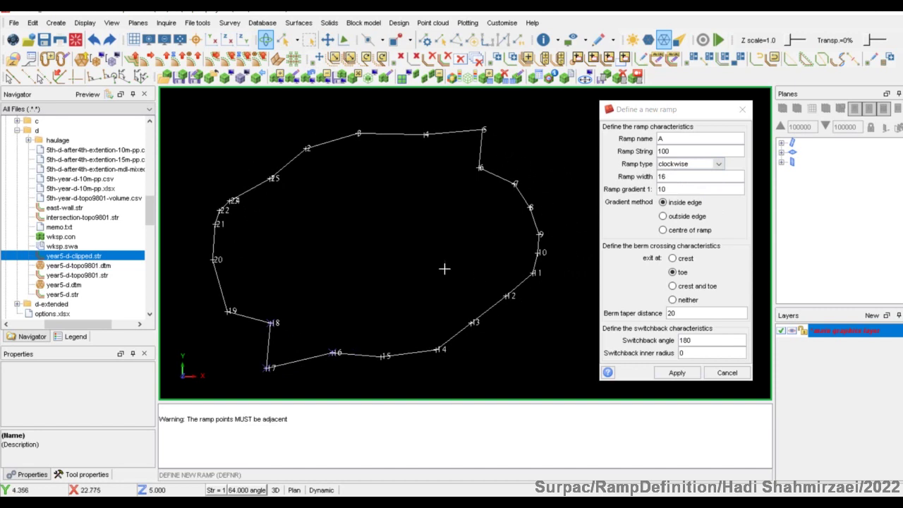
middle_click_drag(442, 267, 463, 270)
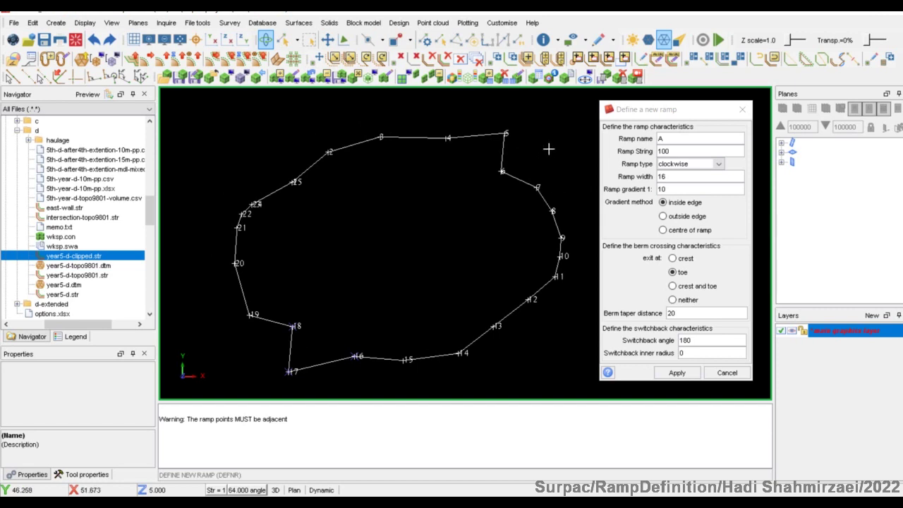
double_click(676, 178)
left_click(678, 177)
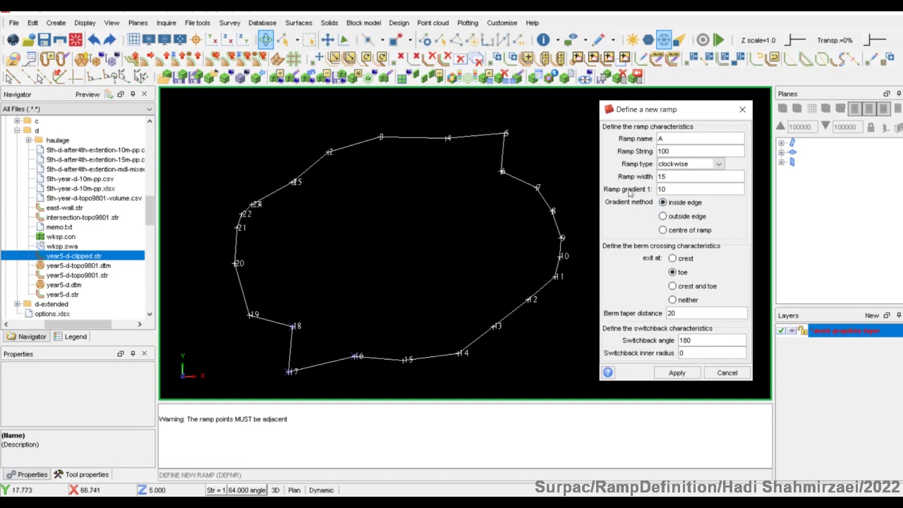
Step: Leave the gradient at 10 and apply ramp A on string 100 with width 15
key("Tab")
left_click(671, 376)
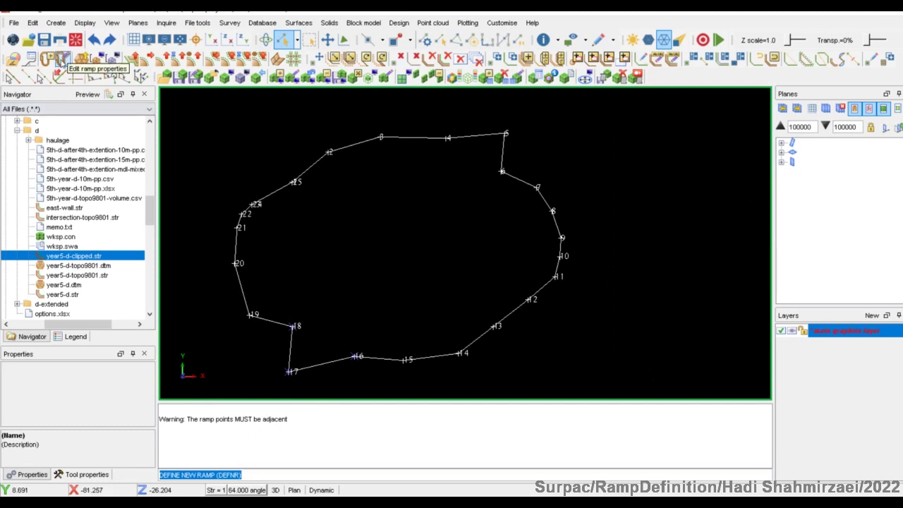
Step: Open Ramp properties for the outline segment near point 2 and move the Edit ramp definitions window into view
left_click(398, 22)
mouse_move(419, 37)
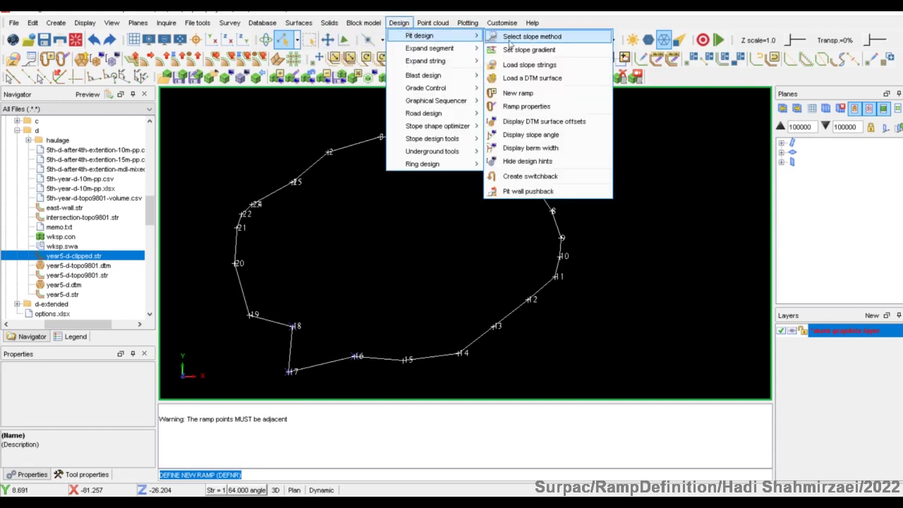
left_click(512, 105)
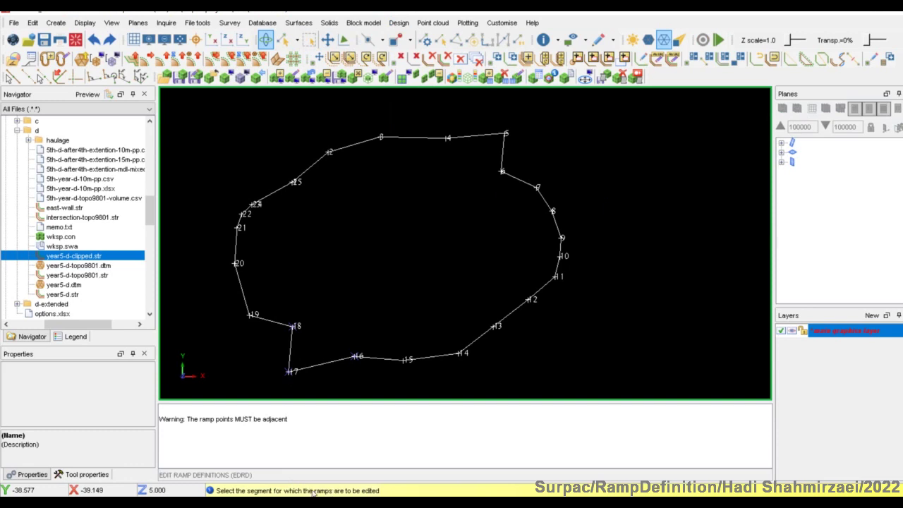
left_click(335, 153)
left_click_drag(459, 179, 363, 163)
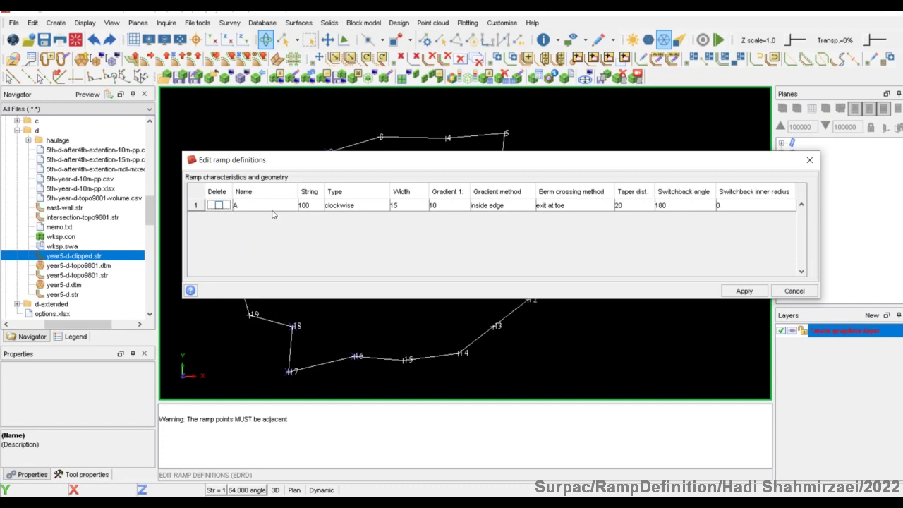
left_click(453, 210)
left_click(508, 205)
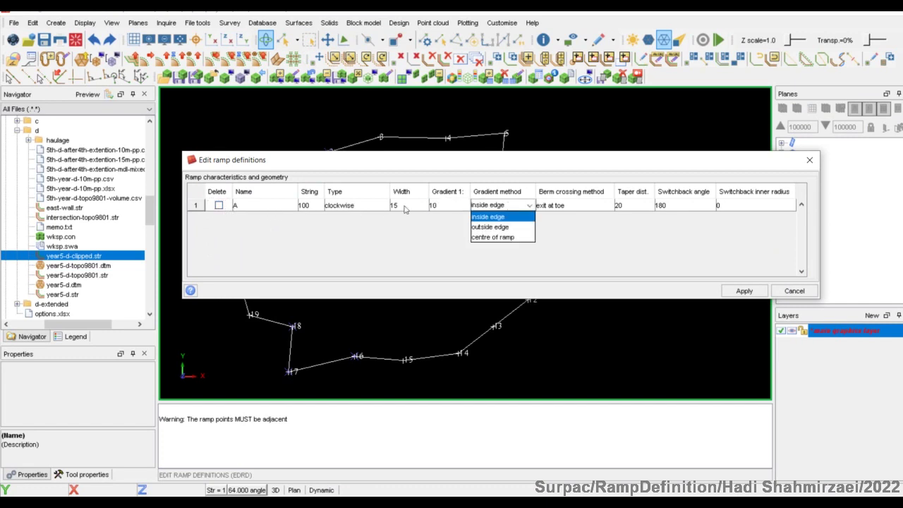
left_click(379, 208)
left_click(343, 207)
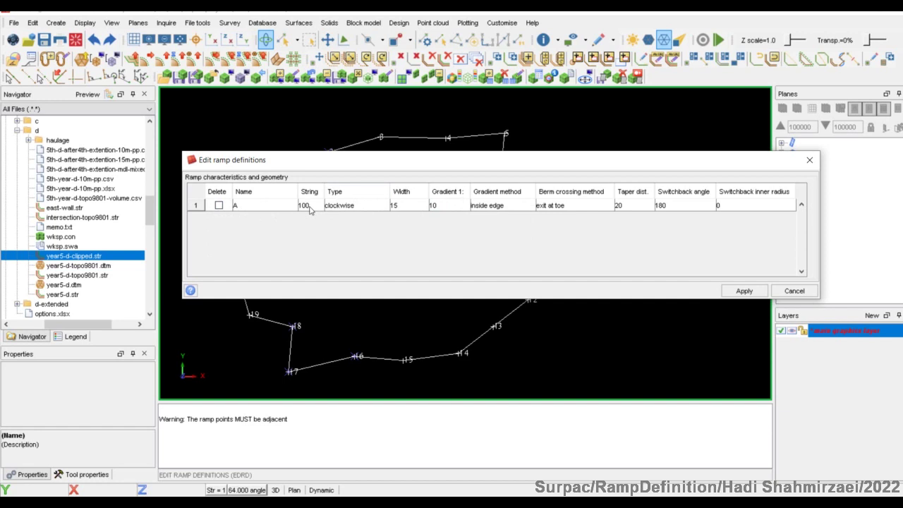
left_click(664, 210)
double_click(642, 206)
left_click(597, 206)
left_click(519, 211)
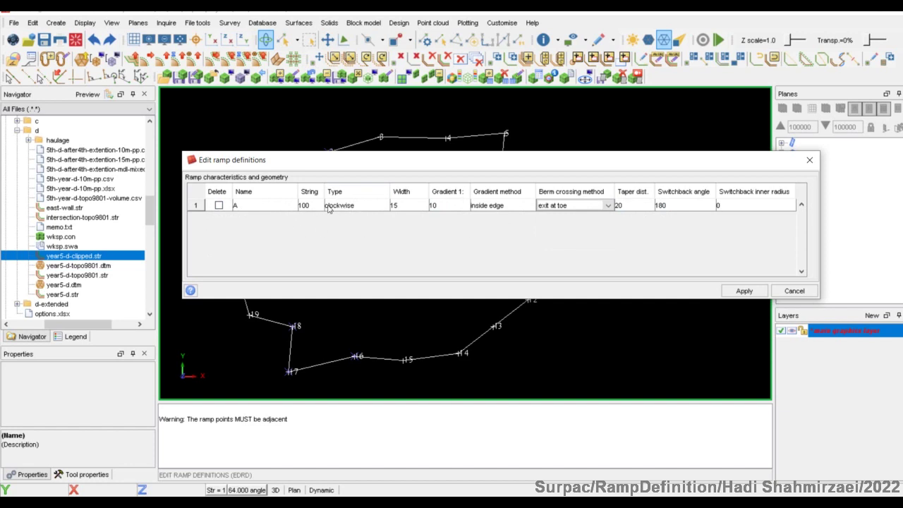
left_click(351, 209)
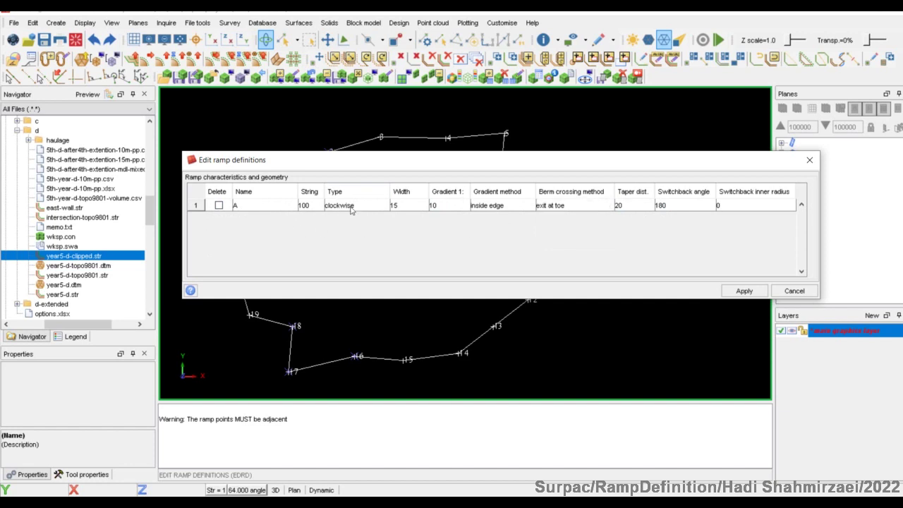
left_click(219, 206)
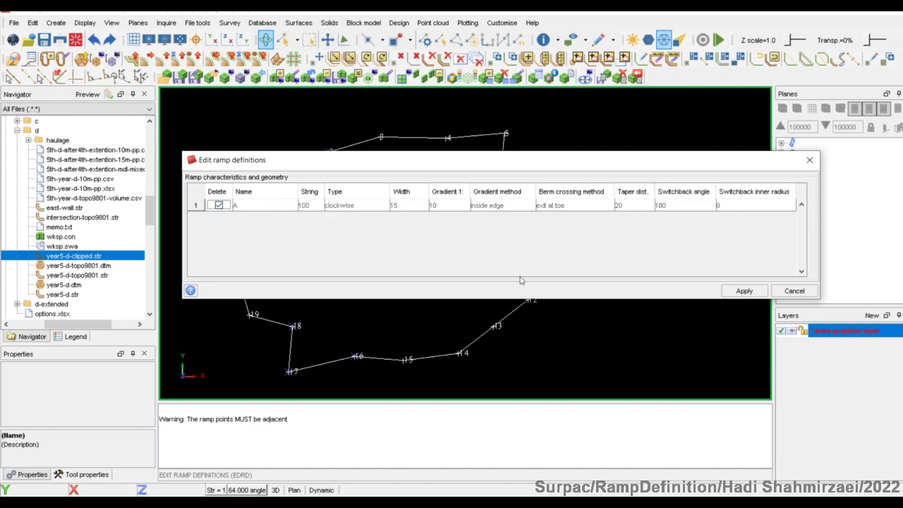
left_click(220, 205)
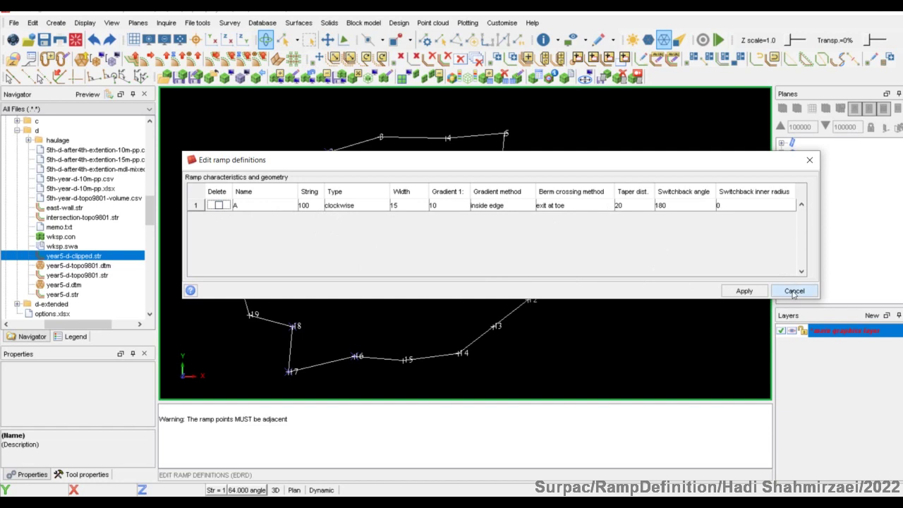
Step: Close ramp A's definitions and start a new ramp from points 6 and 5, moving its form aside
left_click(793, 292)
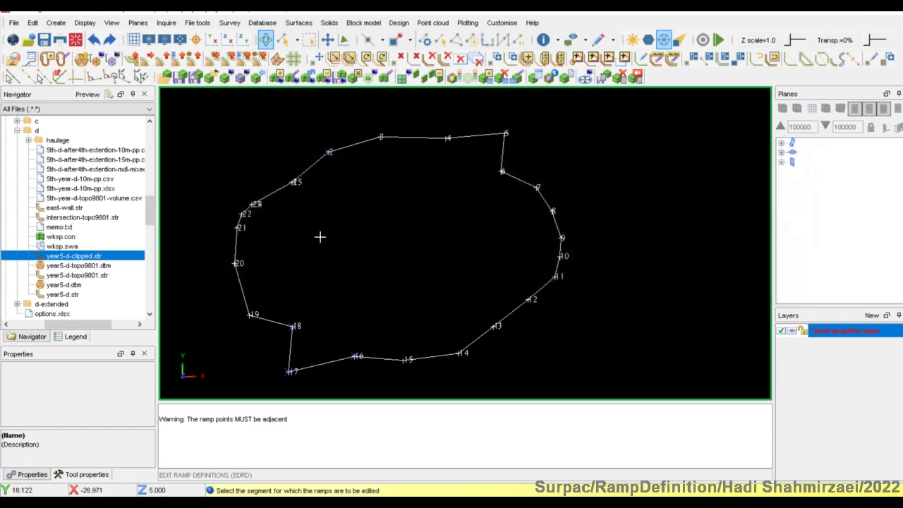
left_click(51, 61)
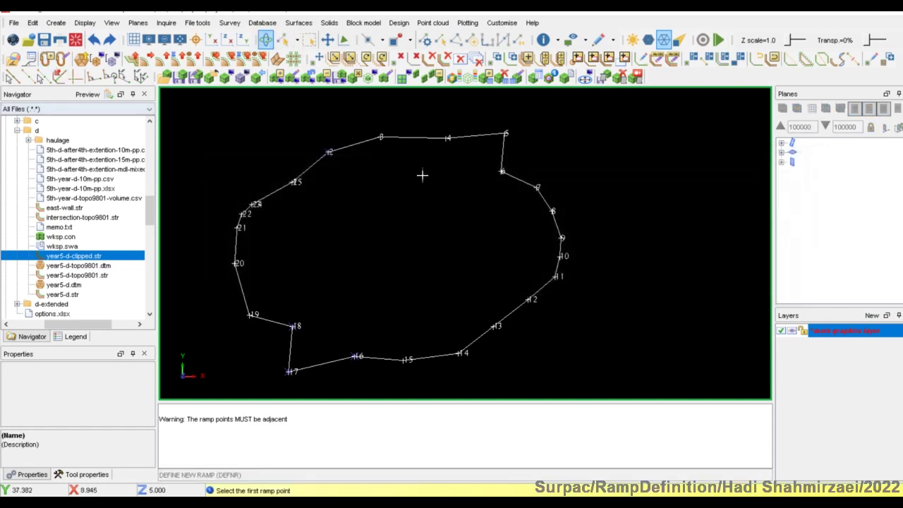
left_click(498, 171)
left_click(505, 133)
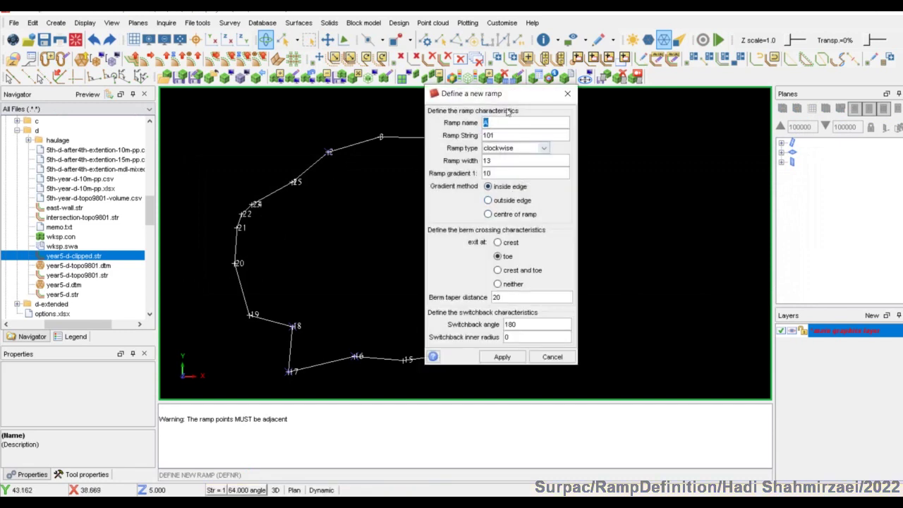
left_click_drag(520, 102, 735, 119)
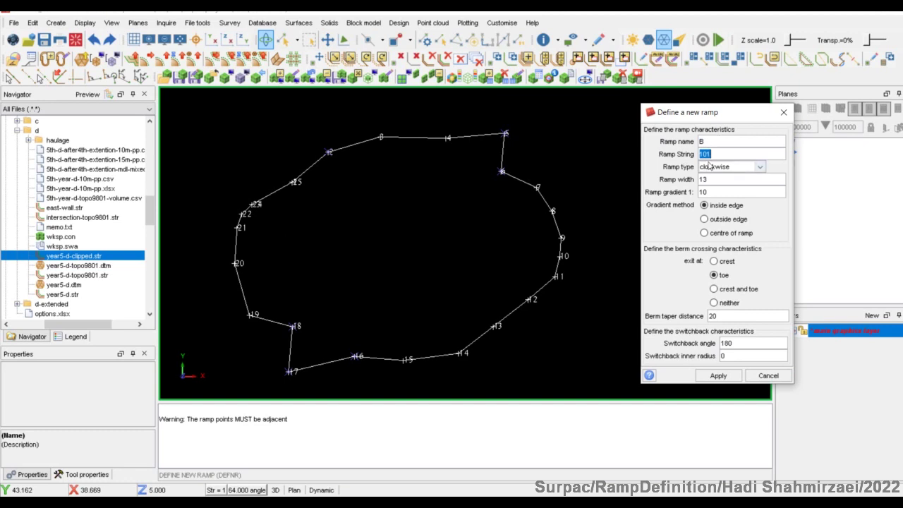
Step: Set ramp B's string to 101 with width 13 and gradient 10
left_click(721, 155)
double_click(712, 182)
double_click(719, 192)
left_click(718, 375)
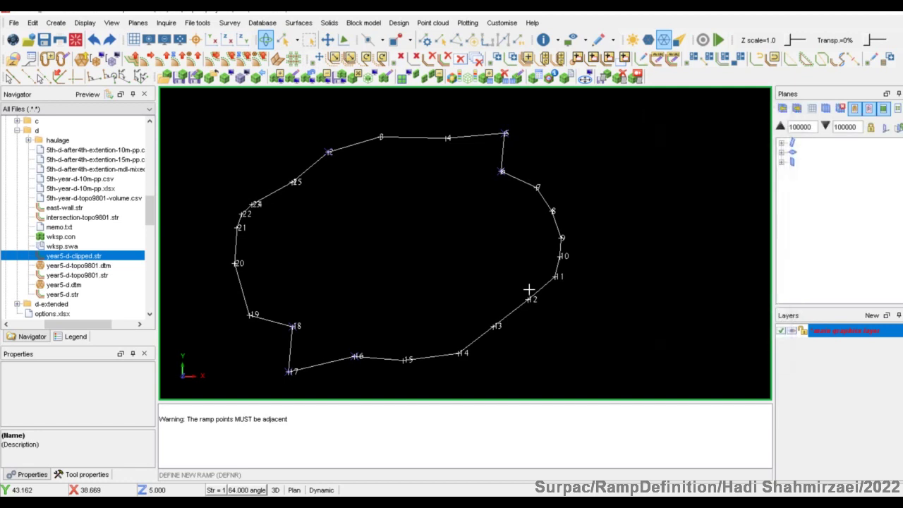
left_click(62, 59)
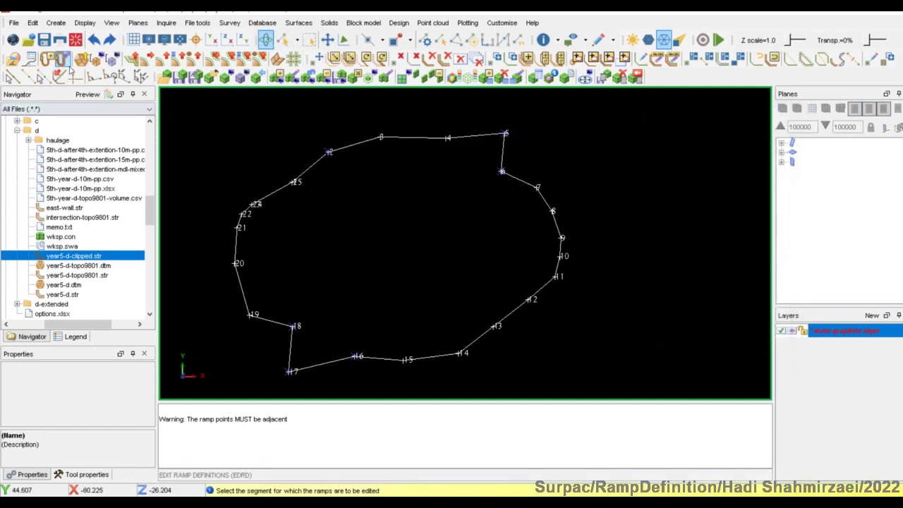
left_click(293, 182)
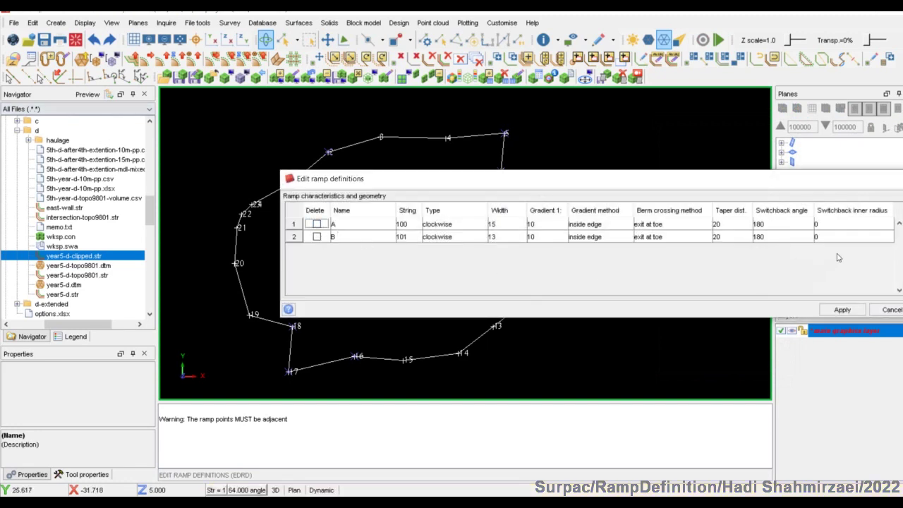
left_click_drag(452, 186, 398, 188)
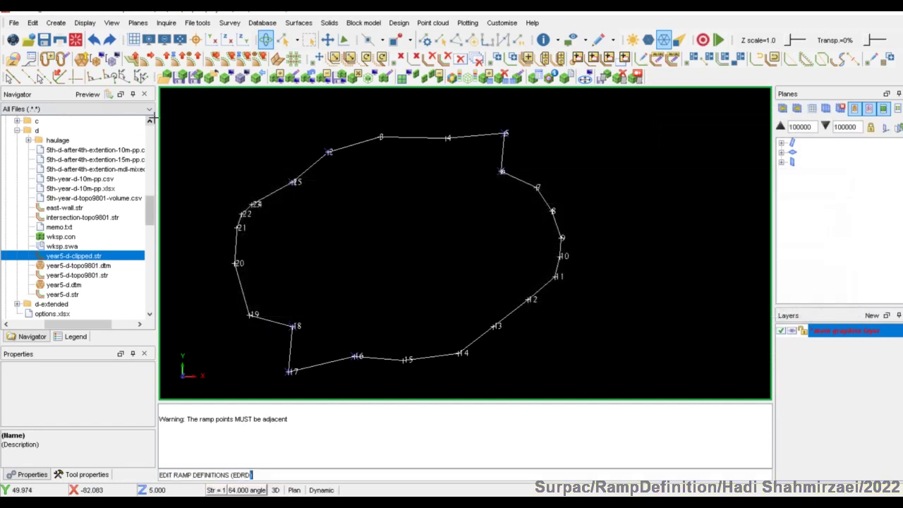
Step: Close the ramp list, recentre the pit outline, and pick a new ramp's first point near point 15
key("Escape")
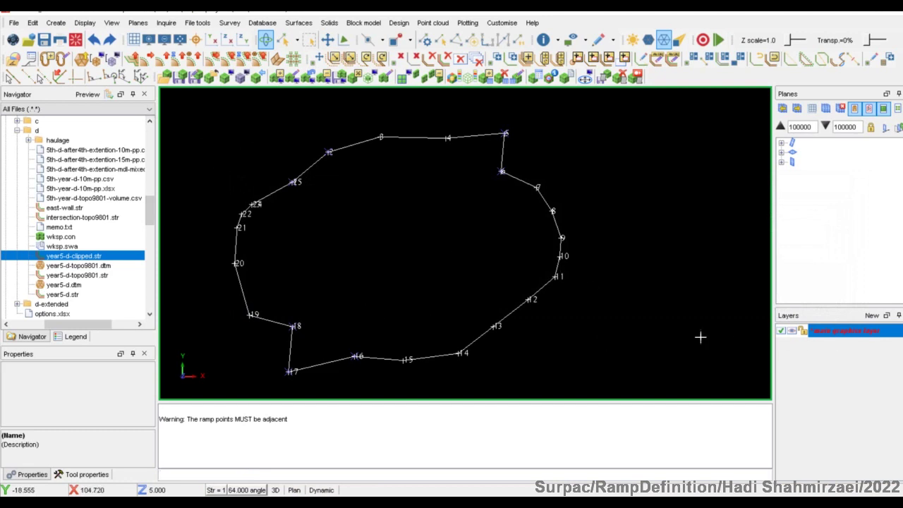
right_click(849, 336)
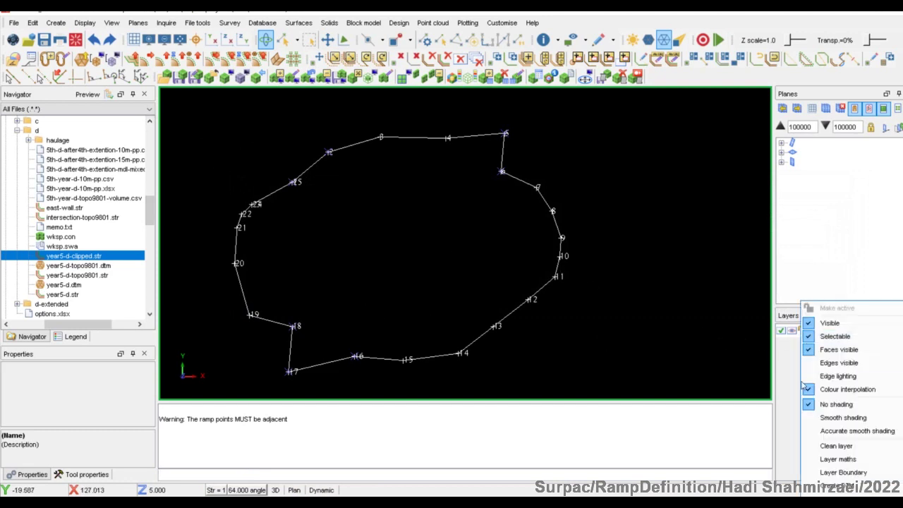
left_click(787, 420)
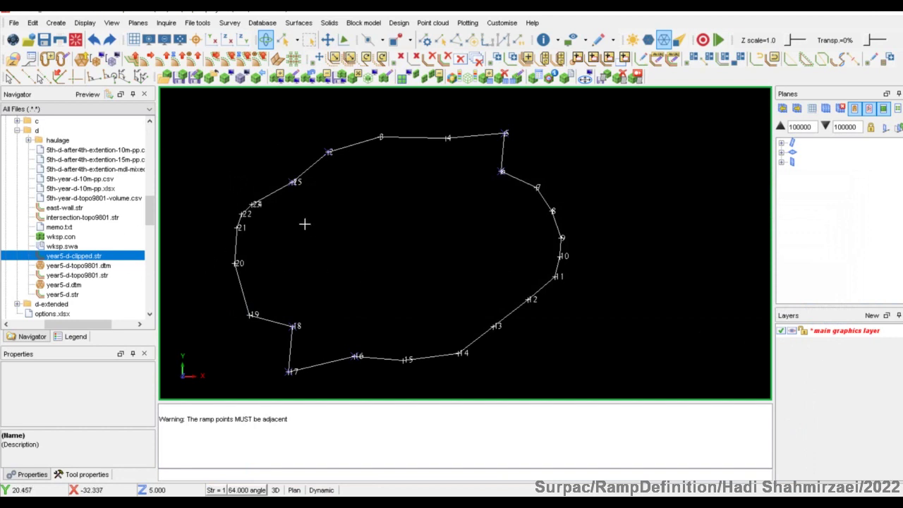
middle_click_drag(304, 221, 330, 218)
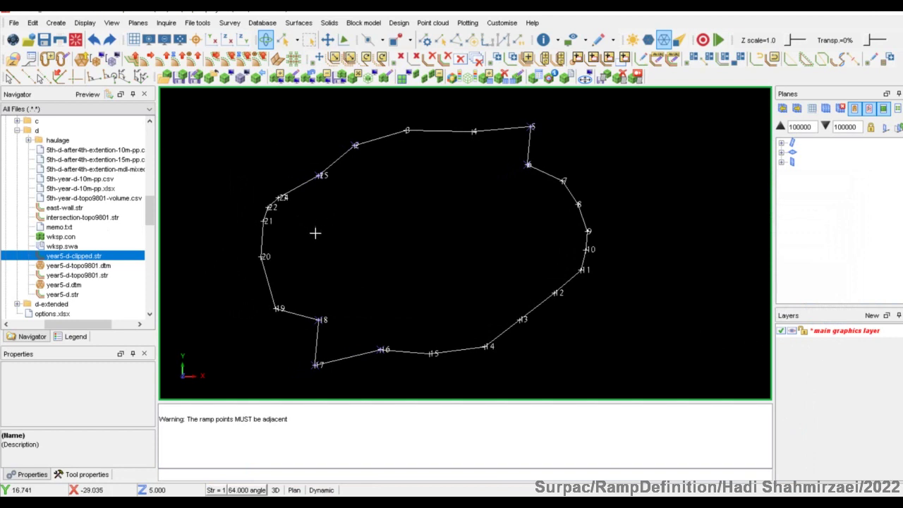
left_click(44, 62)
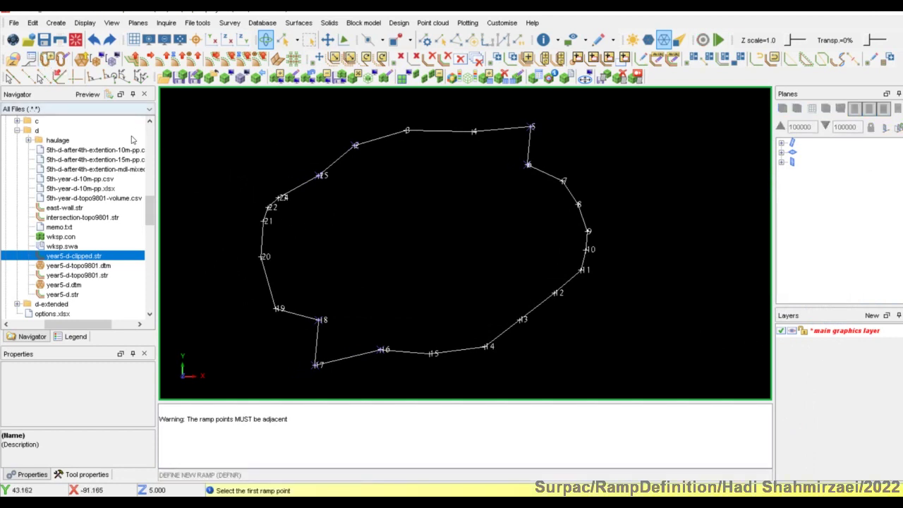
left_click(319, 183)
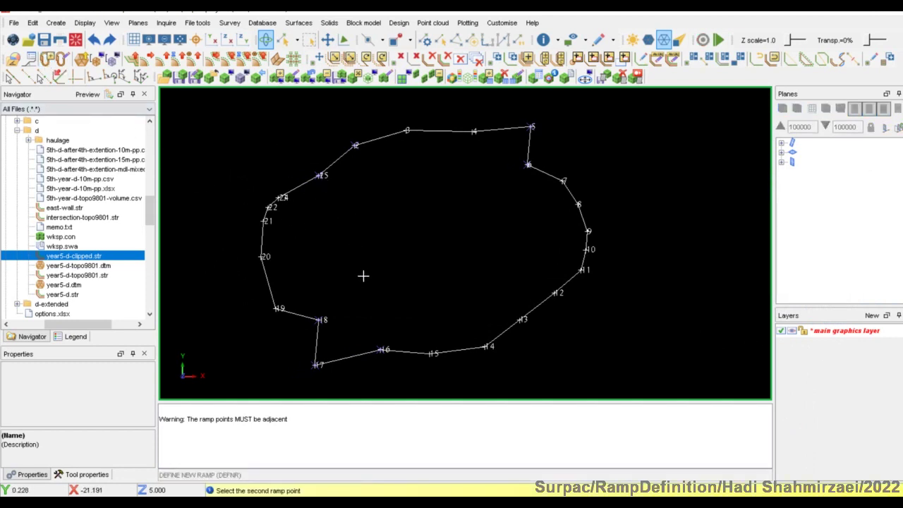
Step: Cancel the unfinished ramp and review the existing ramp definitions near point 15
key("Escape")
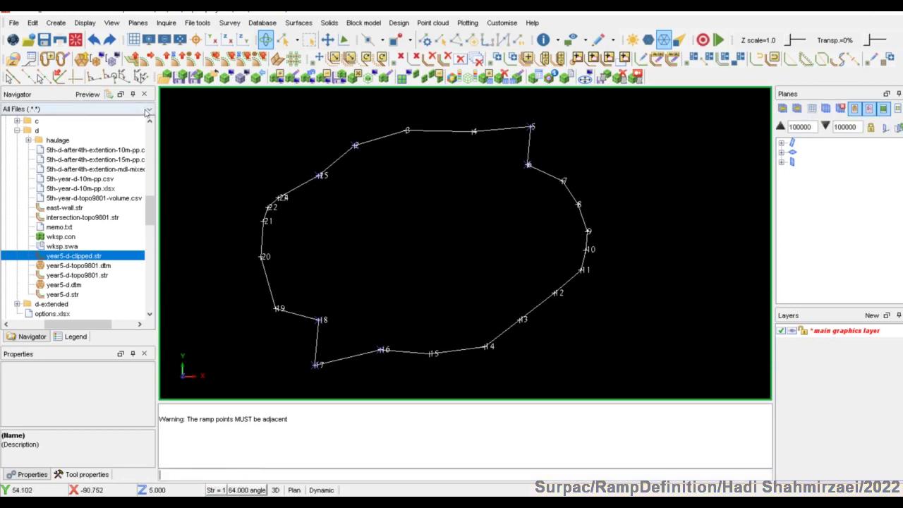
left_click(63, 61)
left_click(302, 176)
left_click_drag(436, 185, 385, 178)
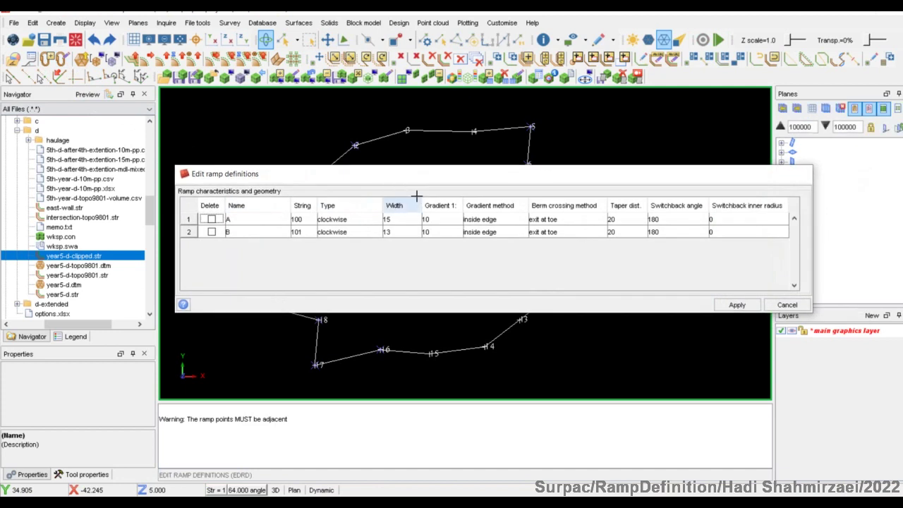
key("Escape")
Step: Clear the ramp warning from the message pane and start bench-height expansion on the segment near point 25
right_click(406, 424)
left_click(409, 427)
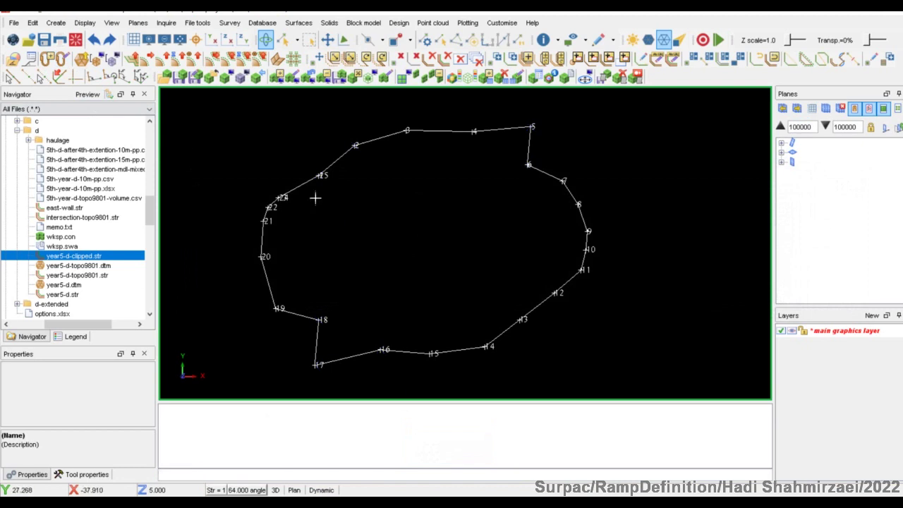
left_click(165, 76)
left_click(309, 175)
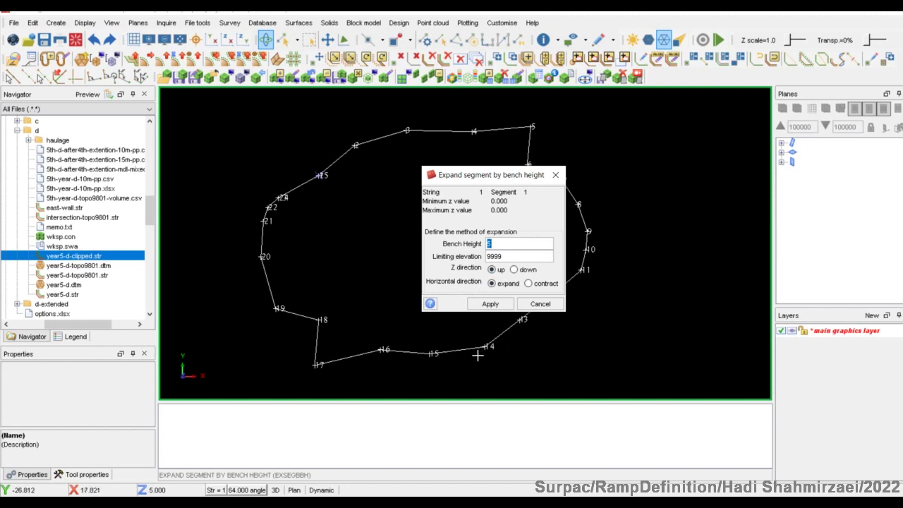
Step: Apply an upward, expanding bench height of 5 to the pit outline
left_click(541, 289)
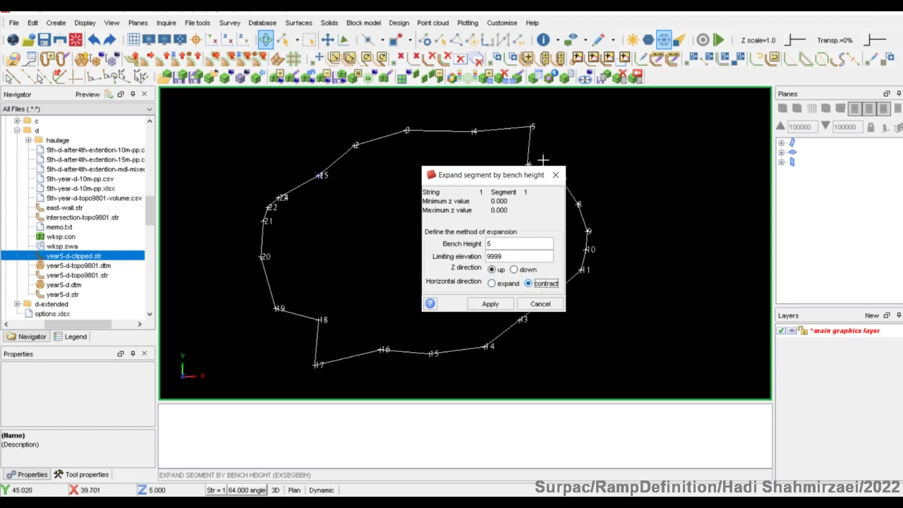
left_click(491, 285)
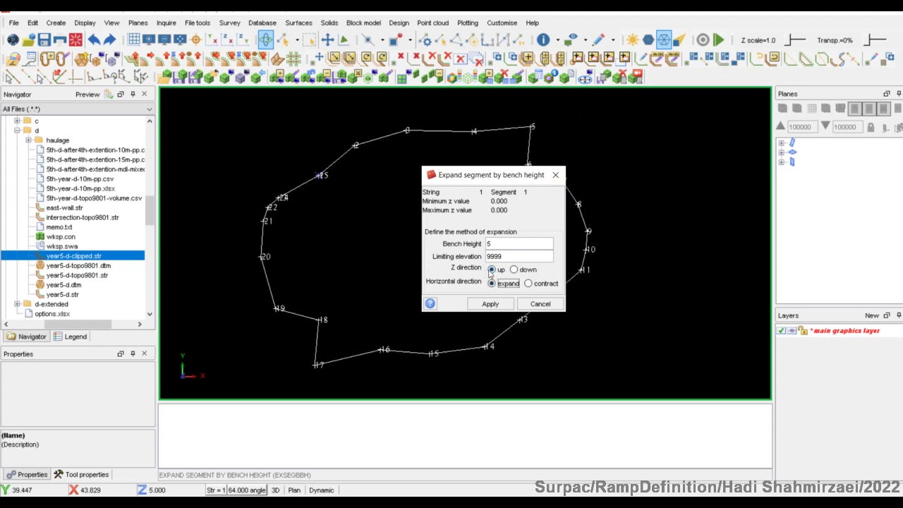
double_click(495, 242)
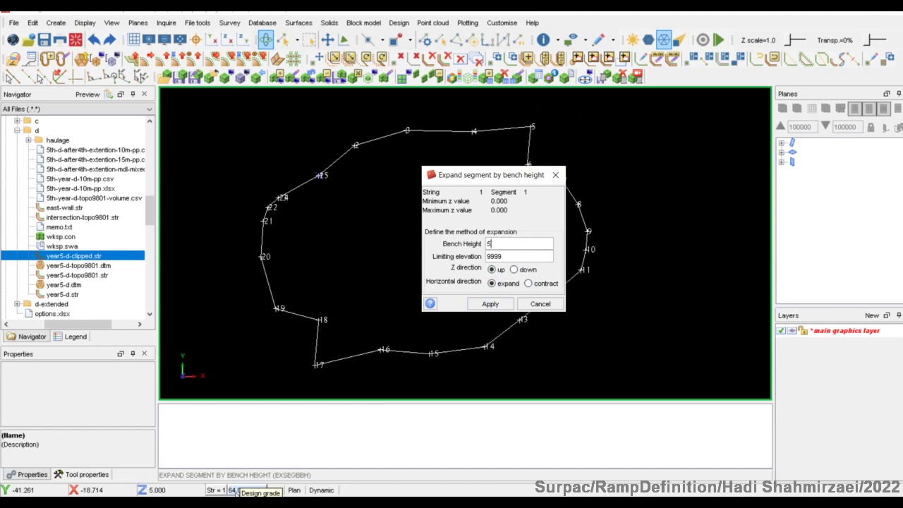
left_click(491, 303)
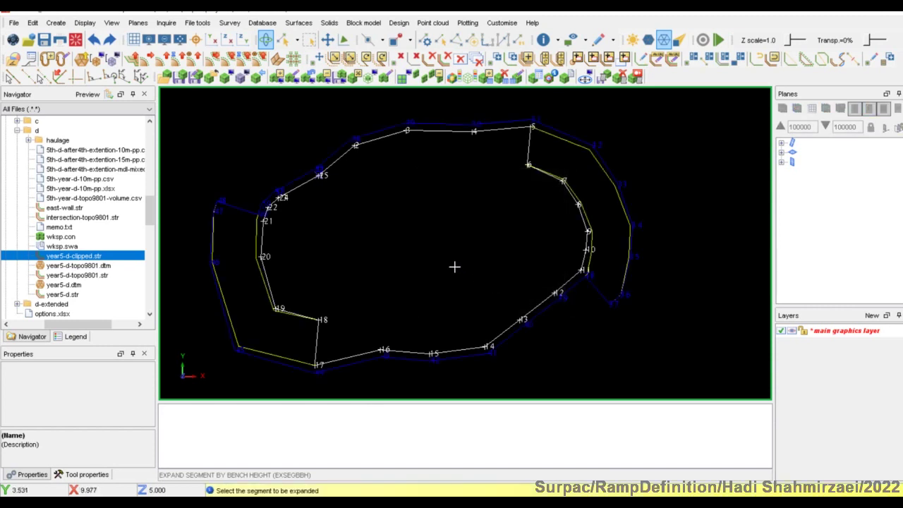
Step: Erase point numbers (ERN) and markers (ERM) from the display and recentre the pit strings
key("Escape")
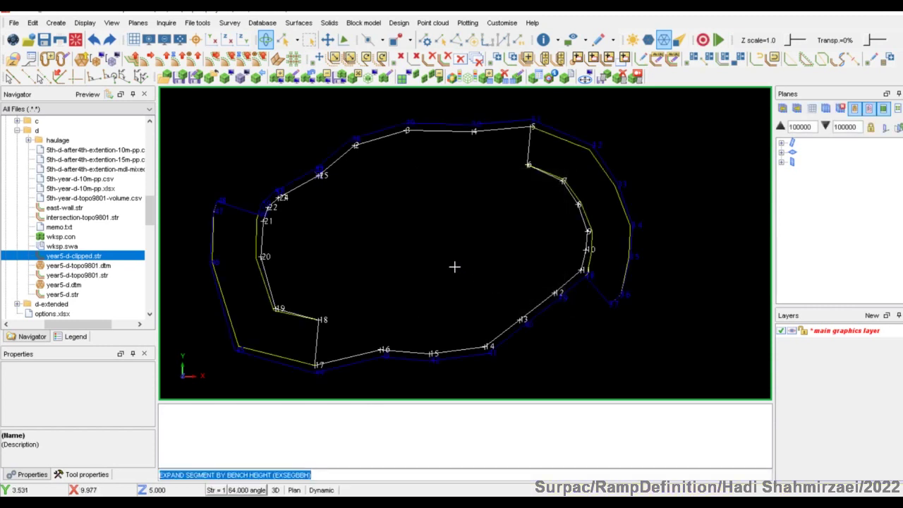
type("ern")
key("Return")
key("Return")
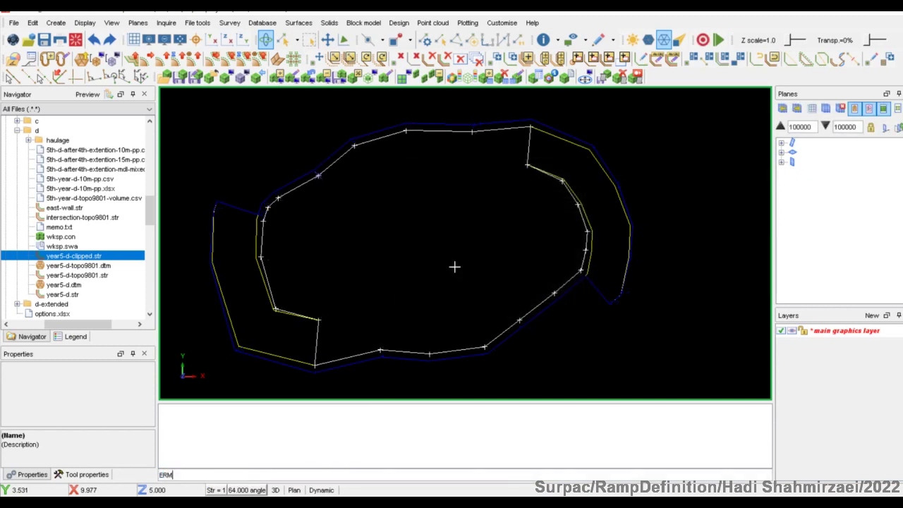
type("erm")
key("Return")
key("Return")
scroll(438, 268, "down", 2)
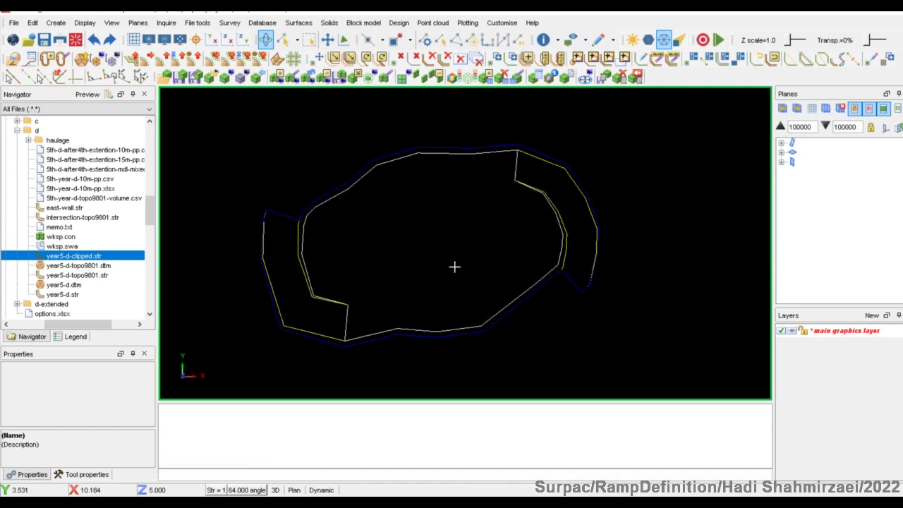
scroll(429, 269, "up", 2)
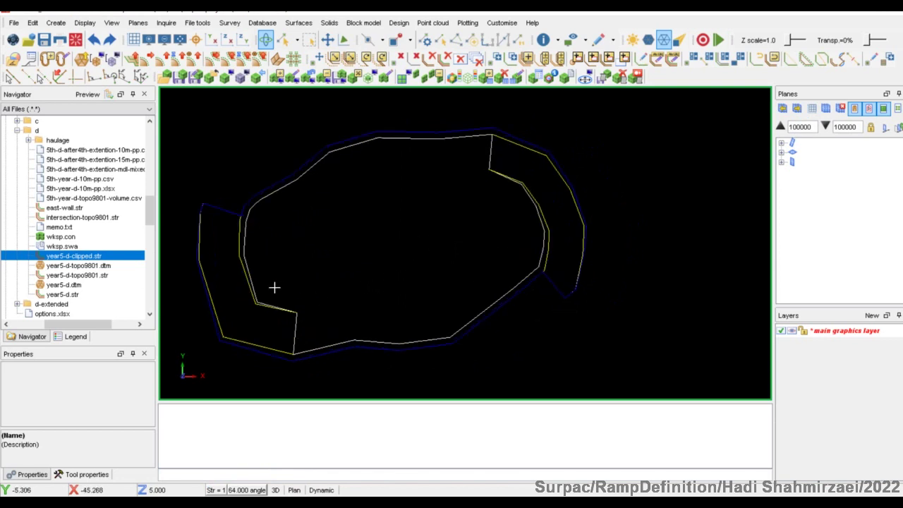
middle_click_drag(464, 242, 464, 261)
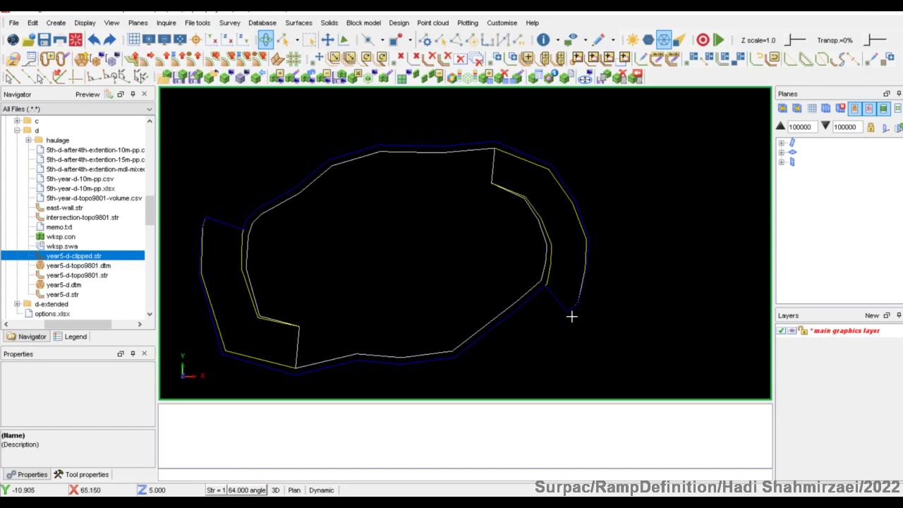
left_click(147, 59)
Step: Widen the bench string by a 3 m berm, adding a ramp B switchback with inner radius 5
left_click(502, 332)
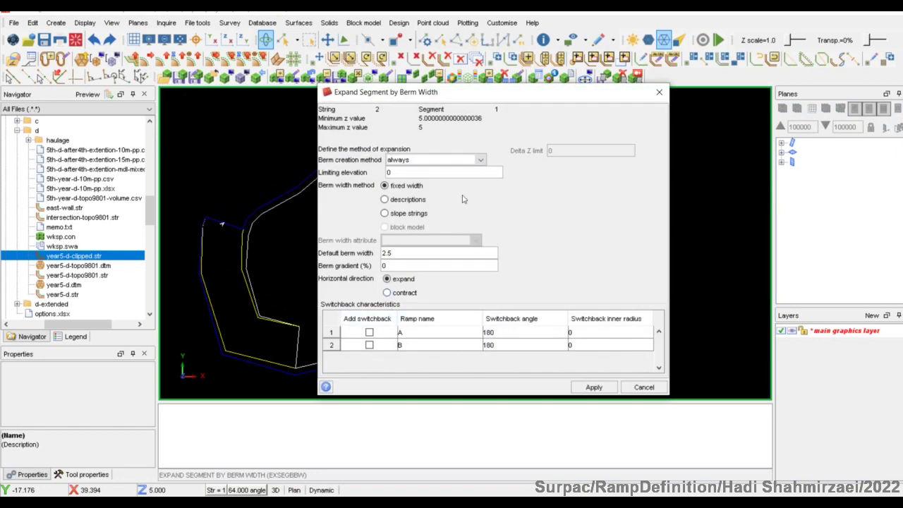
left_click_drag(533, 101, 843, 212)
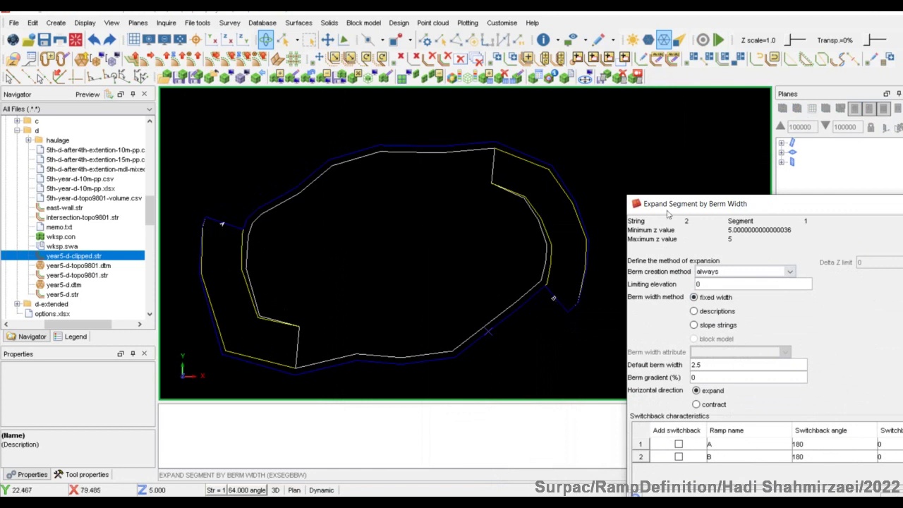
left_click_drag(766, 205, 640, 75)
left_click(553, 326)
left_click(778, 329)
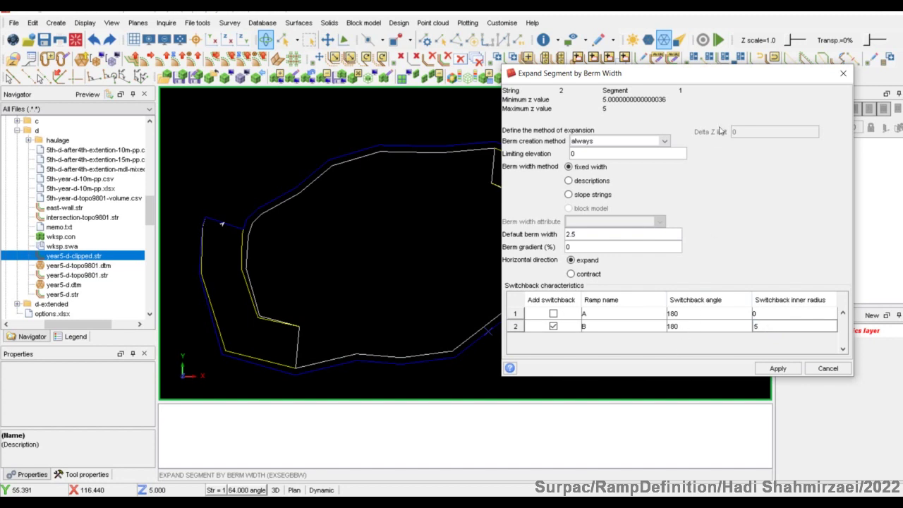
left_click_drag(733, 84, 734, 114)
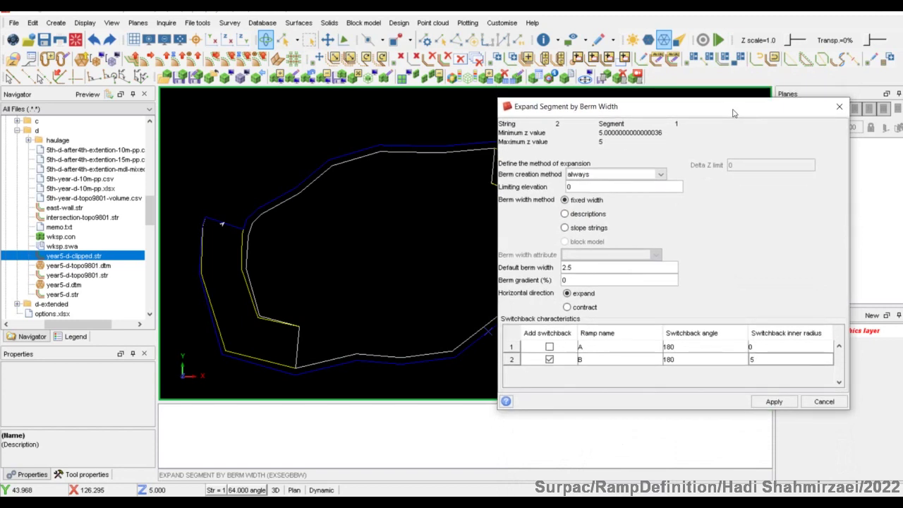
double_click(584, 268)
type("3")
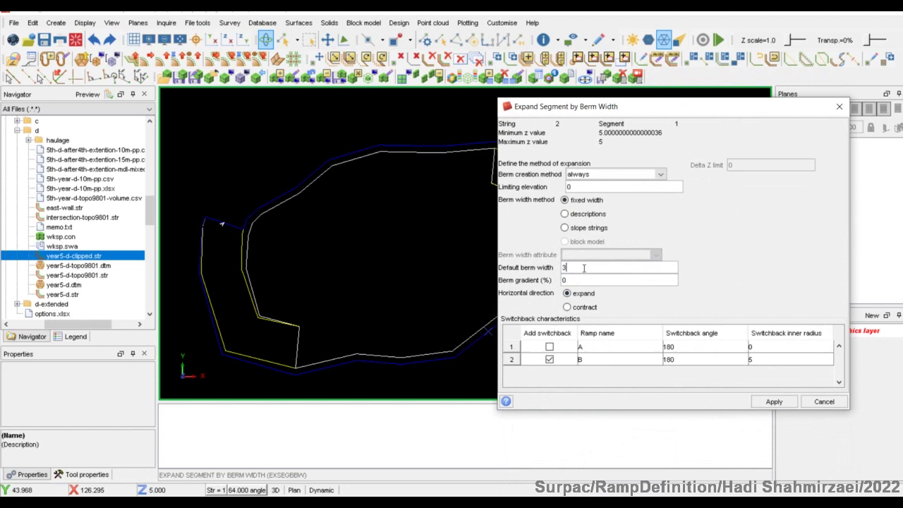
left_click(771, 402)
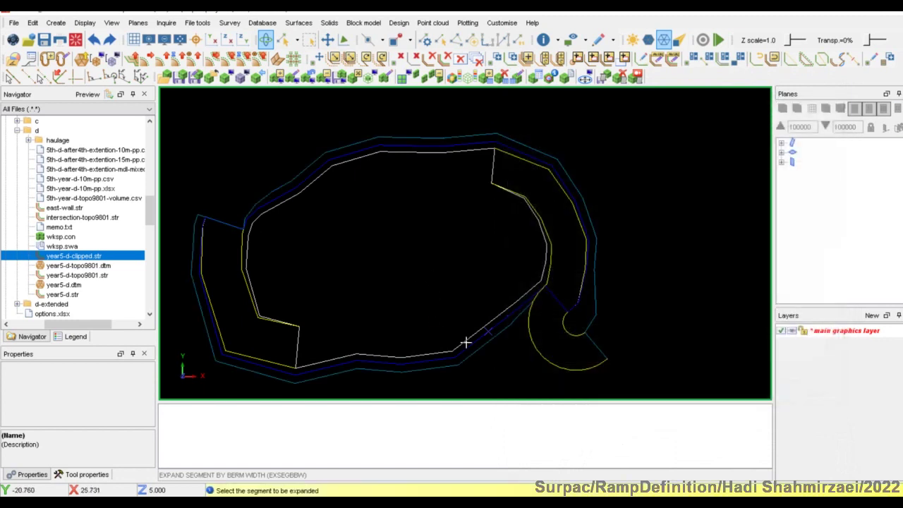
Step: Delete four stray vertices on the new ramp line near the switchback with PNTDEL
key("Escape")
type("pntdel")
key("Return")
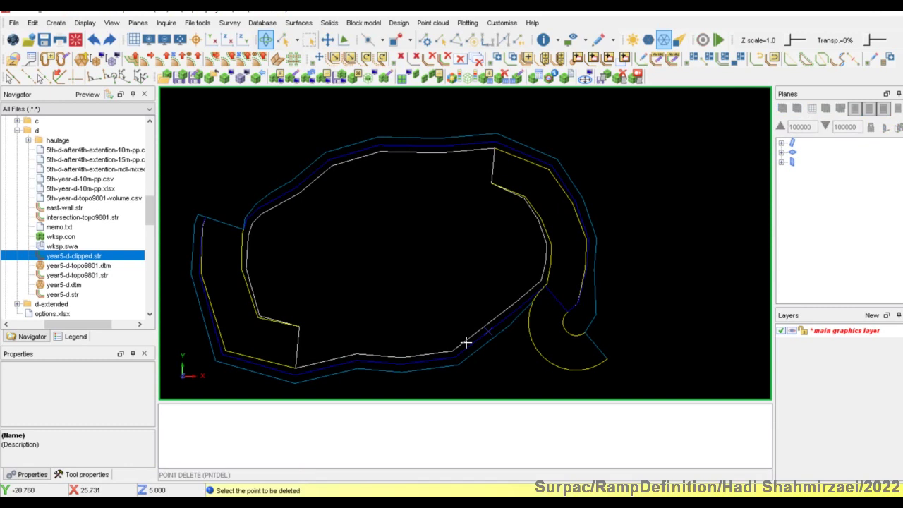
scroll(522, 328, "up", 2)
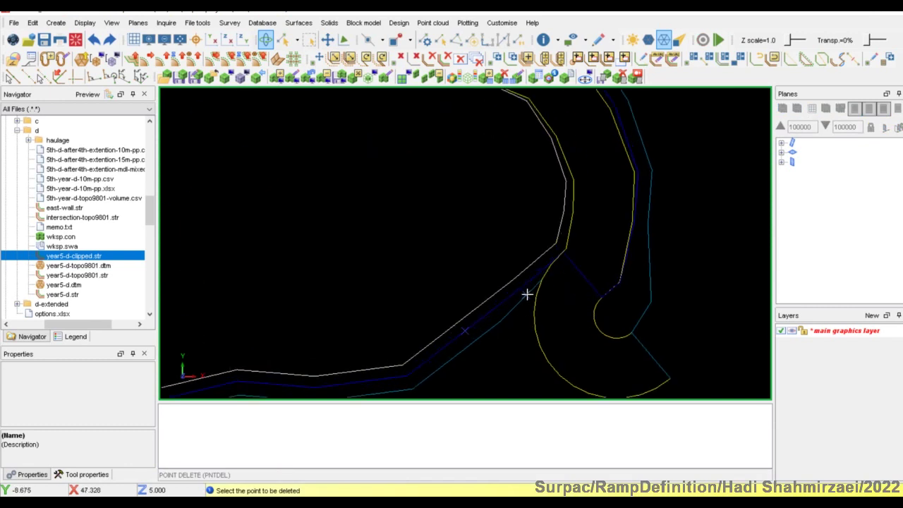
left_click(523, 302)
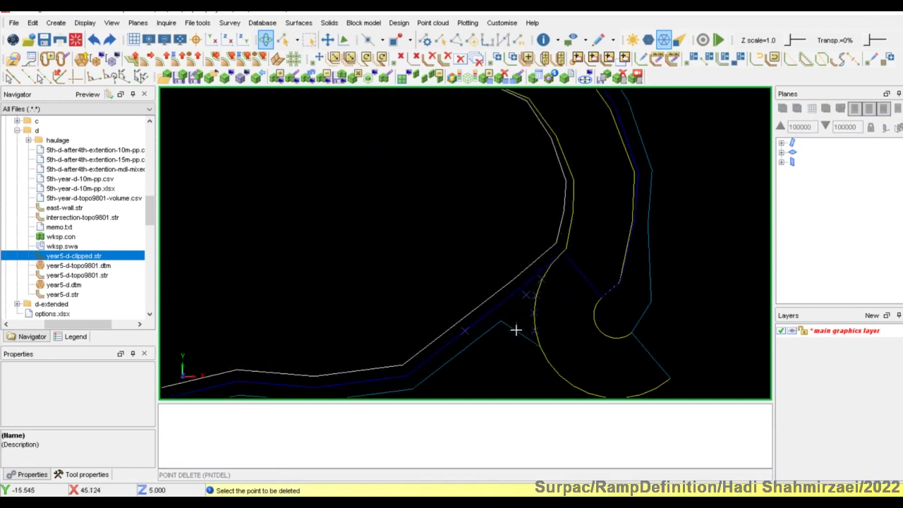
scroll(510, 353, "down", 2)
left_click(484, 317)
left_click(518, 337)
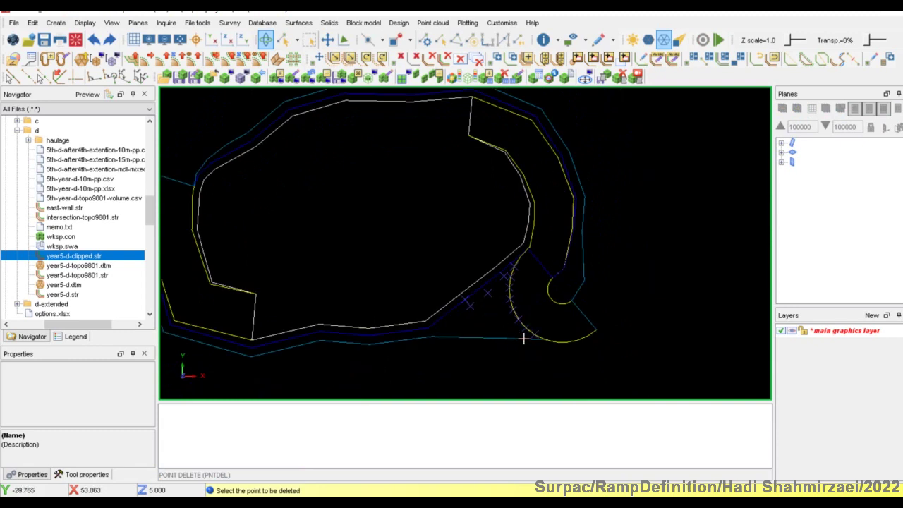
left_click(524, 338)
key("Escape")
Step: Erase the temporary markers with ERTM and pan the pit drawing right
type("ertm")
key("Return")
scroll(462, 278, "down", 1)
mouse_move(462, 278)
middle_mouse_down()
mouse_move(468, 256)
mouse_move(484, 262)
middle_mouse_up()
middle_click_drag(472, 292, 495, 278)
Step: Delete three stray points on the outer berm string and clear the leftover markers
type("pntdel")
key("Return")
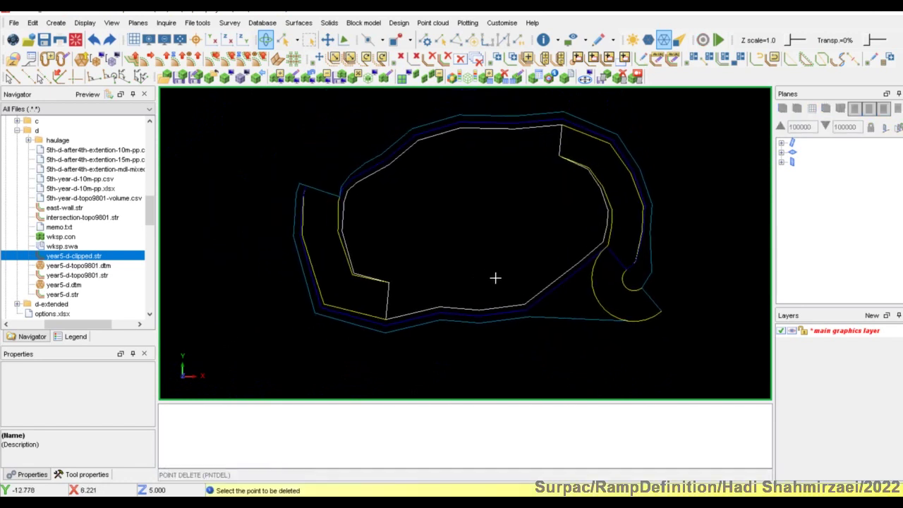
left_click(440, 320)
middle_click_drag(472, 254, 511, 308)
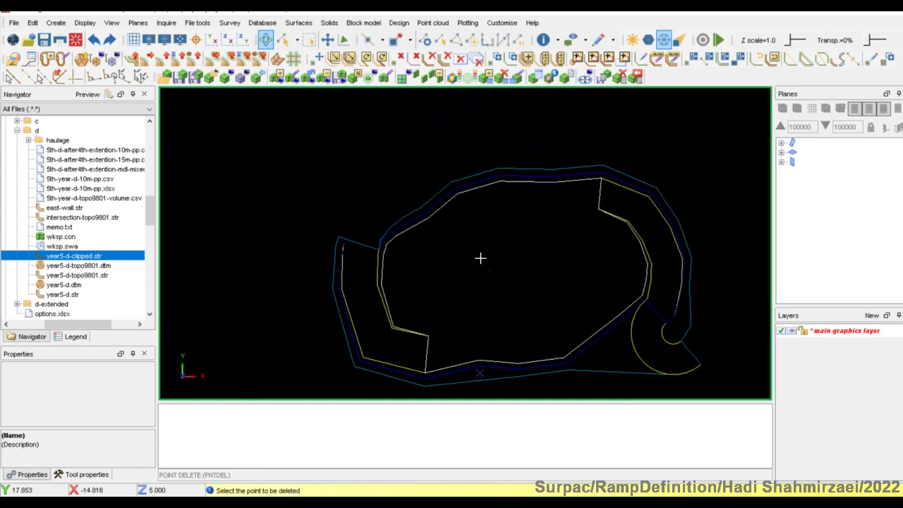
left_click(419, 207)
left_click(553, 169)
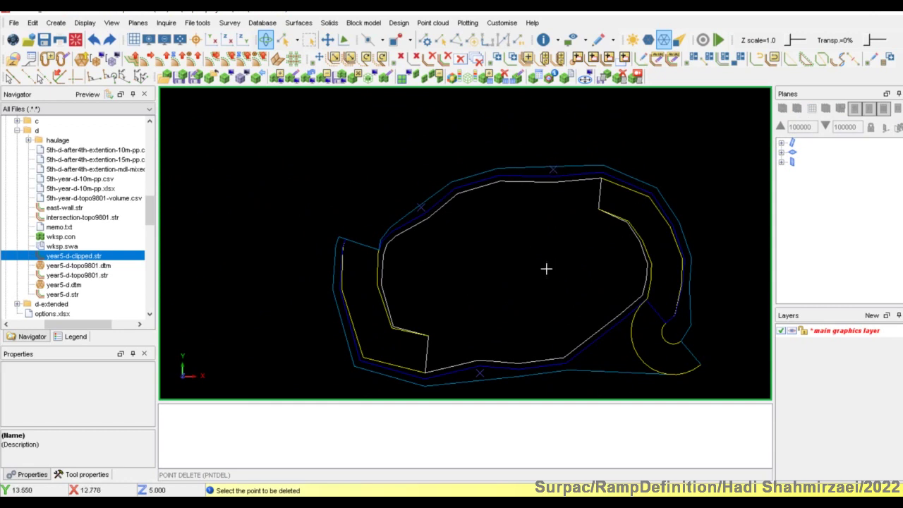
mouse_move(546, 269)
middle_mouse_down()
mouse_move(552, 254)
mouse_move(493, 264)
mouse_move(491, 256)
middle_mouse_up()
type("ER")
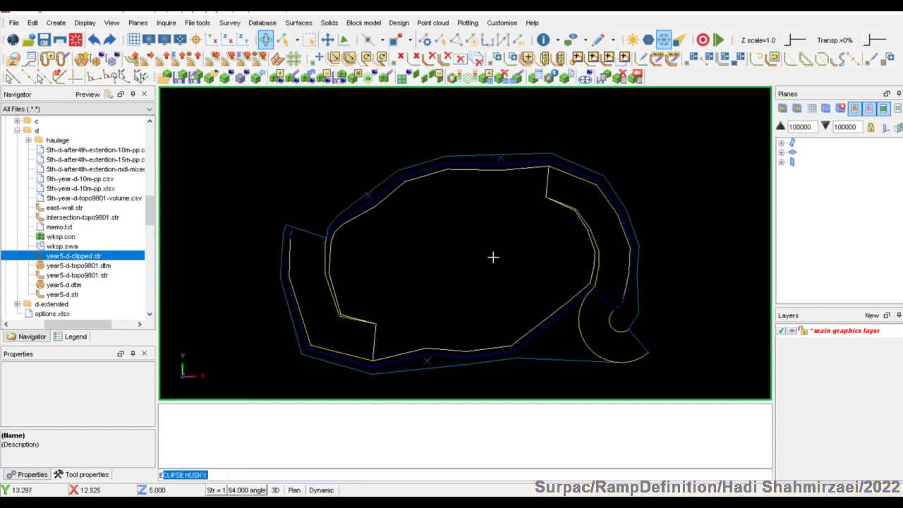
key("Return")
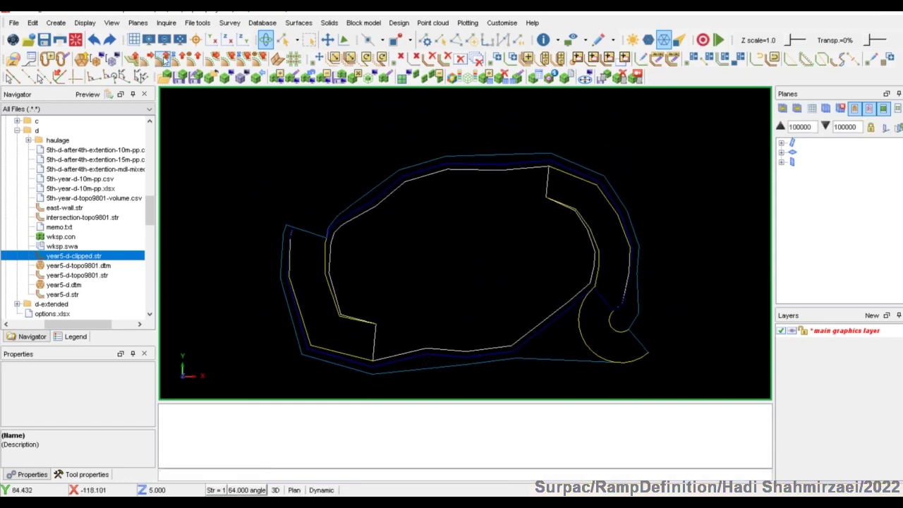
Step: Raise the outer pit string by one bench height
left_click(186, 77)
left_click(378, 170)
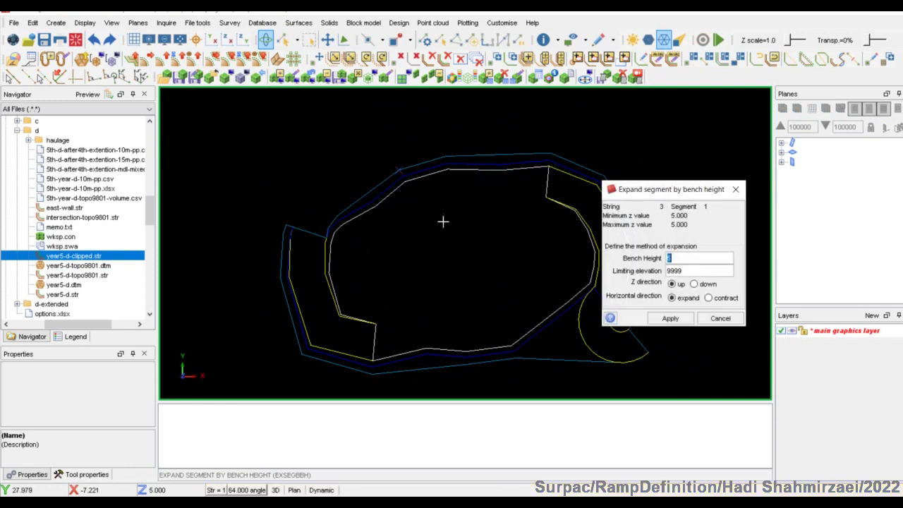
left_click(665, 317)
scroll(462, 266, "down", 2)
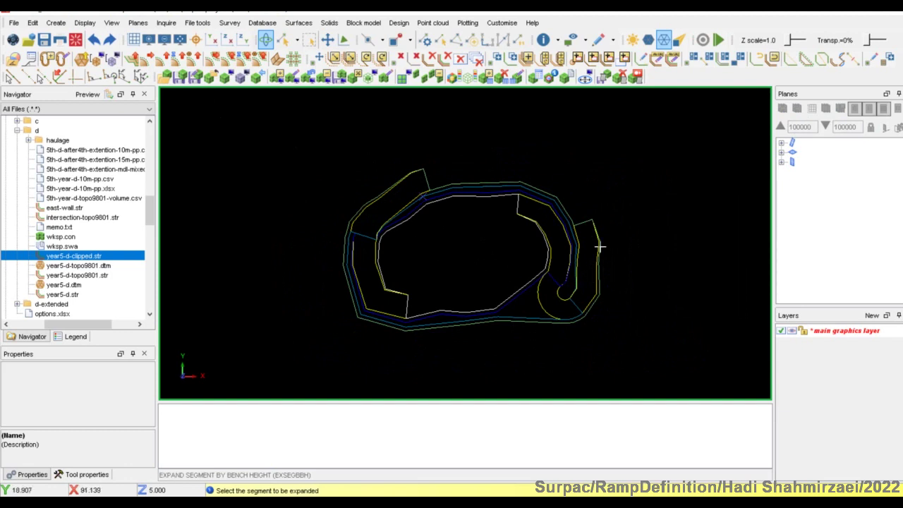
Step: Add a berm of width 3 around the new top string
left_click(146, 59)
left_click(508, 173)
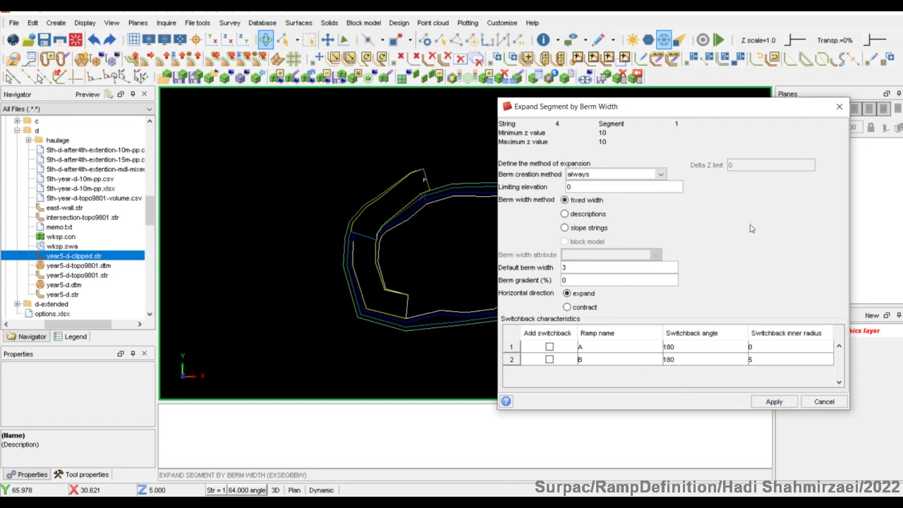
left_click_drag(736, 114, 706, 128)
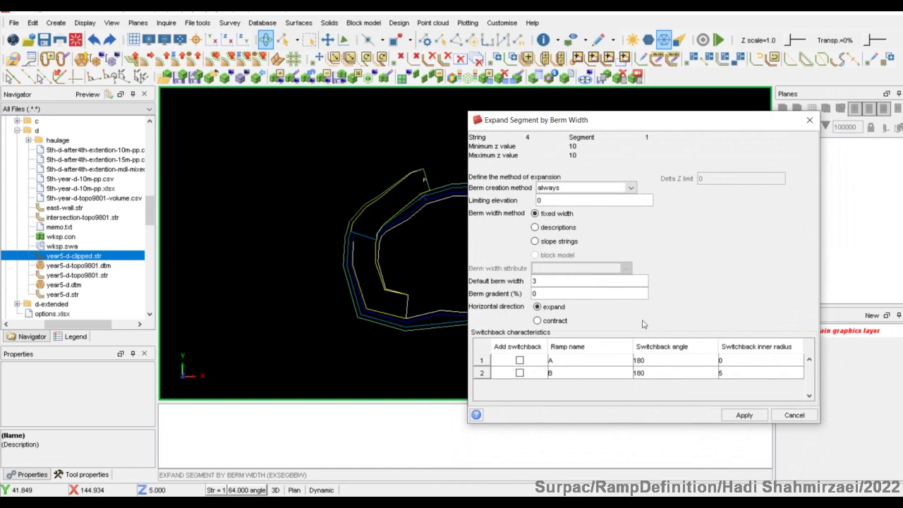
left_click(742, 416)
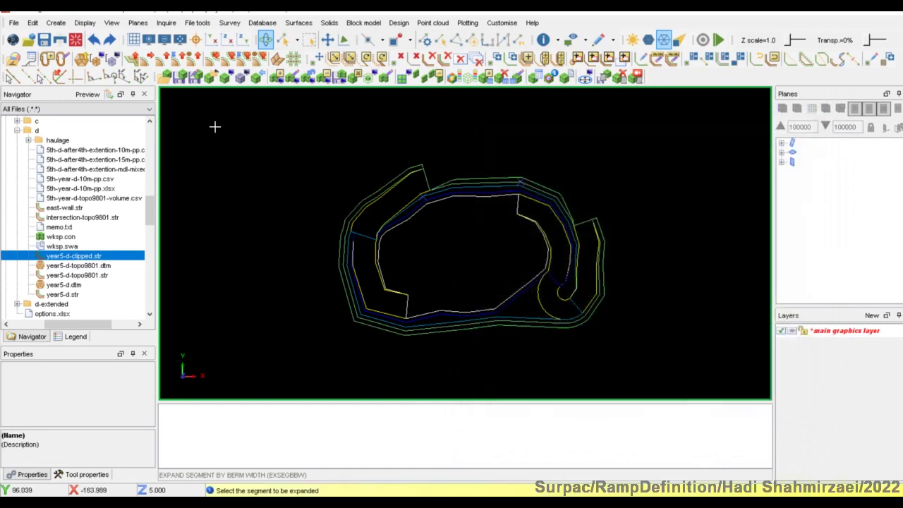
Step: Raise the berm string by another bench height
left_click(164, 59)
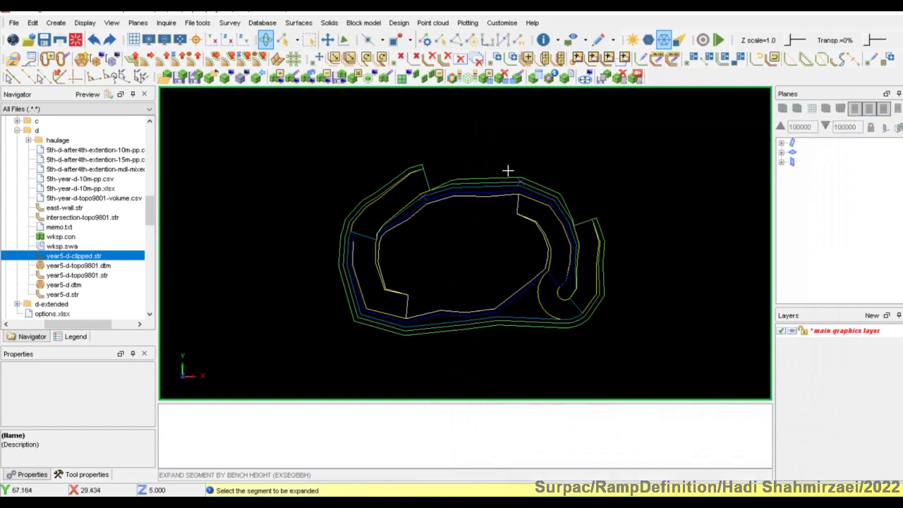
left_click(508, 170)
left_click(641, 332)
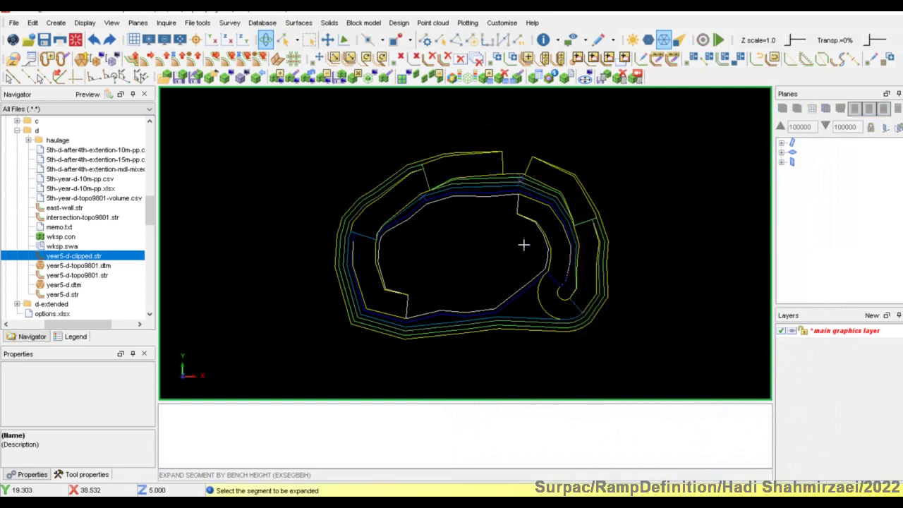
key("Escape")
Step: Inspect the raised pit in oblique 3-D views, then return to plan view and run GCD
scroll(504, 141, "up", 3)
middle_click_drag(510, 198, 506, 172)
scroll(514, 179, "up", 4)
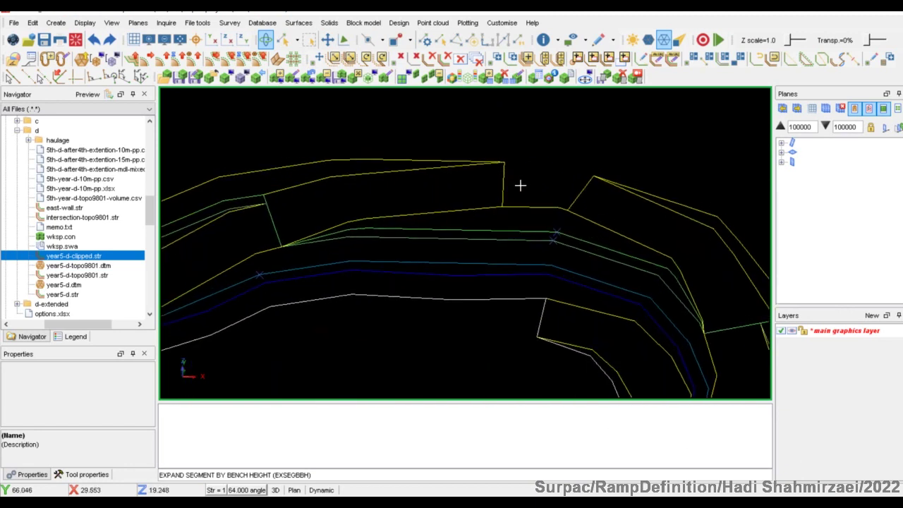
scroll(524, 187, "down", 5)
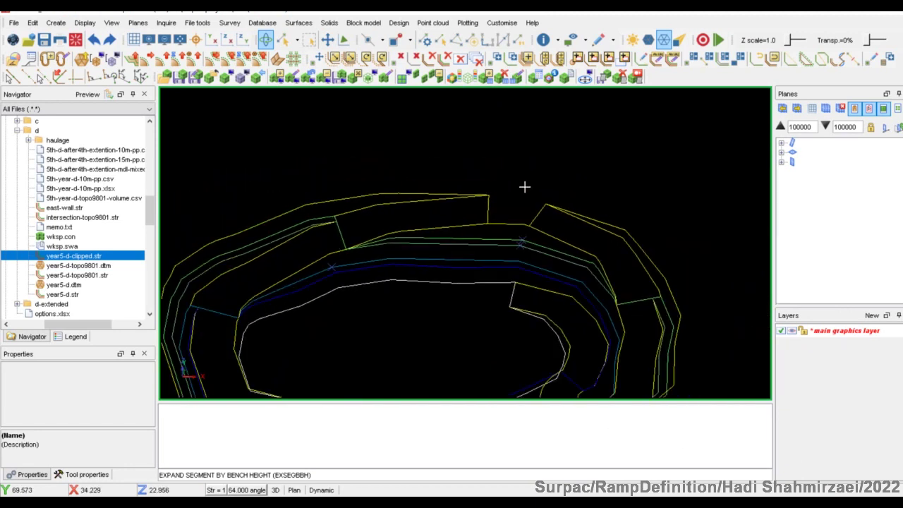
middle_click_drag(524, 185, 524, 273)
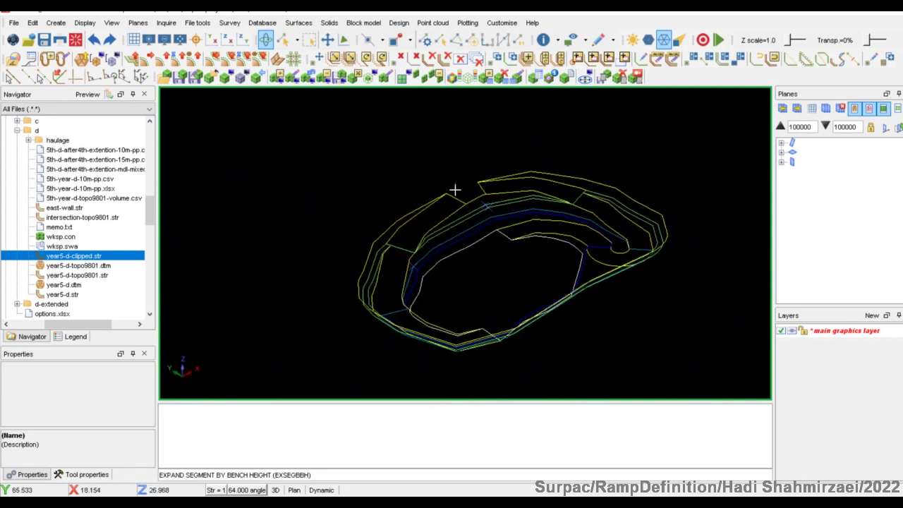
scroll(462, 194, "up", 3)
middle_click_drag(474, 194, 466, 169)
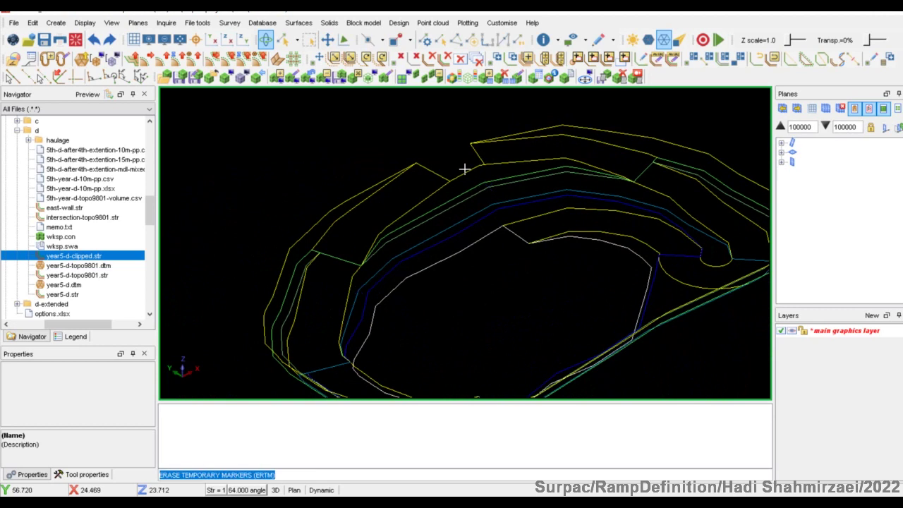
scroll(464, 169, "down", 3)
middle_click_drag(484, 258, 489, 267)
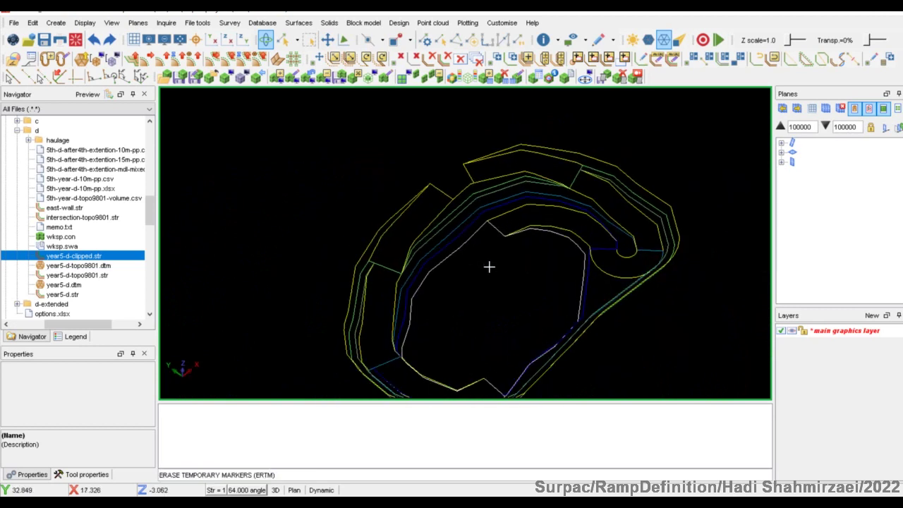
key("p")
key("Return")
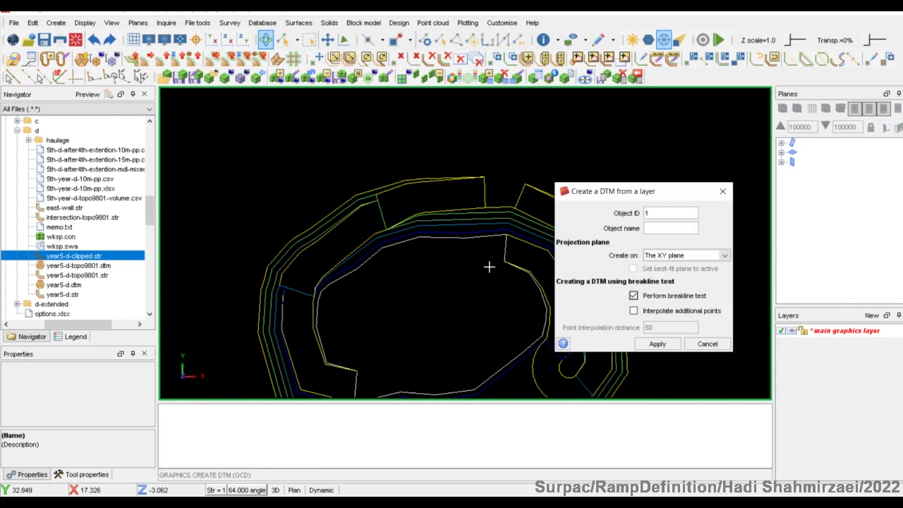
Step: Create the pit DTM from the layer strings and view it in 3-D
key("Return")
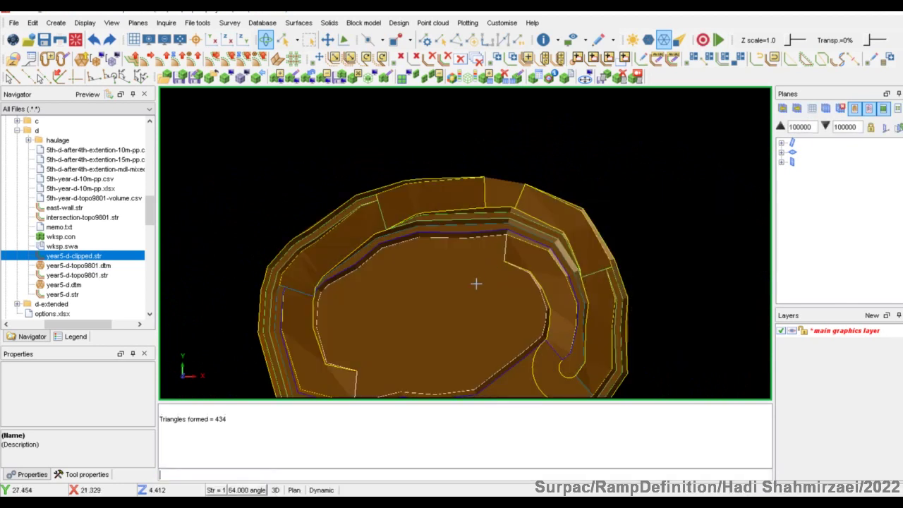
middle_click_drag(477, 282, 502, 217)
scroll(502, 216, "up", 2)
scroll(458, 287, "down", 3)
scroll(458, 287, "up", 2)
Step: Clip the pit DTM with its boundary string, keeping the triangles inside
left_click(299, 22)
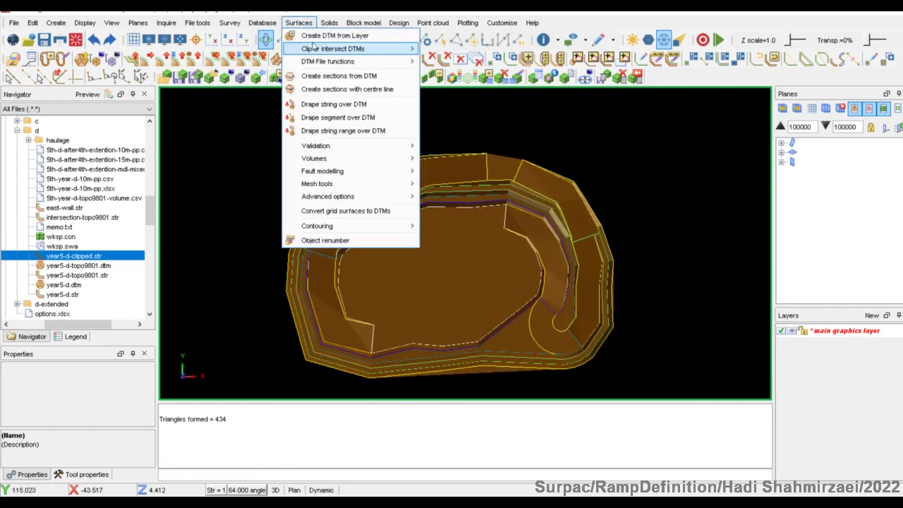
mouse_move(395, 49)
left_click(455, 49)
left_click(458, 295)
left_click(483, 371)
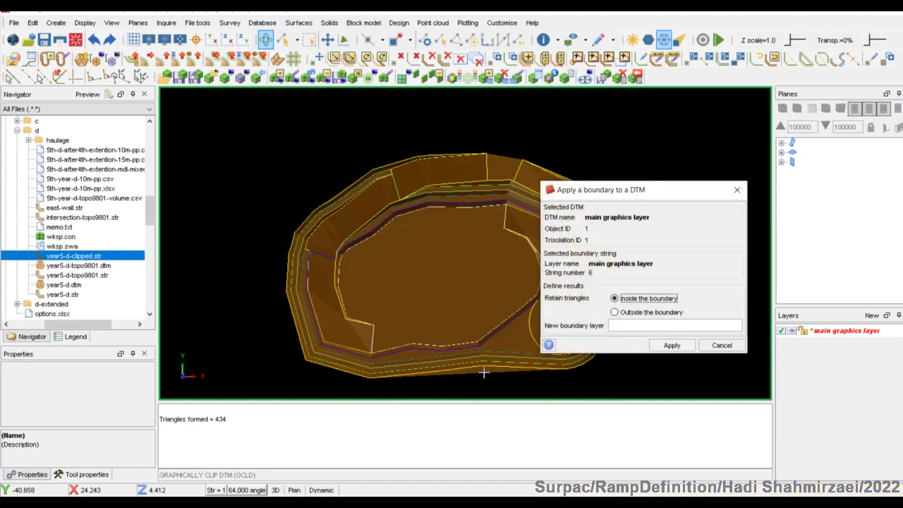
key("Return")
Step: Inspect the clipped pit DTM from above, then clear it from the graphics display
middle_click_drag(468, 319, 506, 292)
middle_click_drag(455, 256, 490, 252)
scroll(485, 250, "up", 2)
scroll(565, 308, "up", 2)
left_click(793, 332)
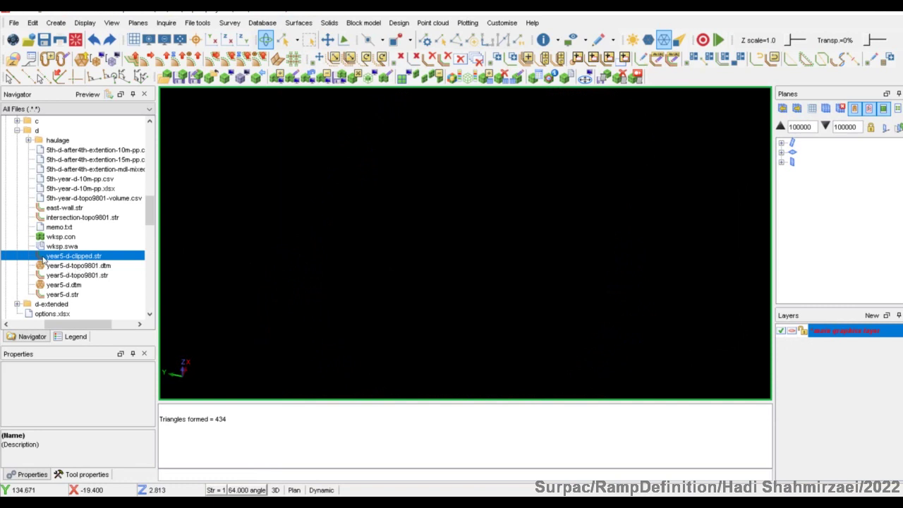
Step: Load year5-d-clipped.str from the Navigator into the graphics window and zoom to it
left_click_drag(43, 259, 209, 248)
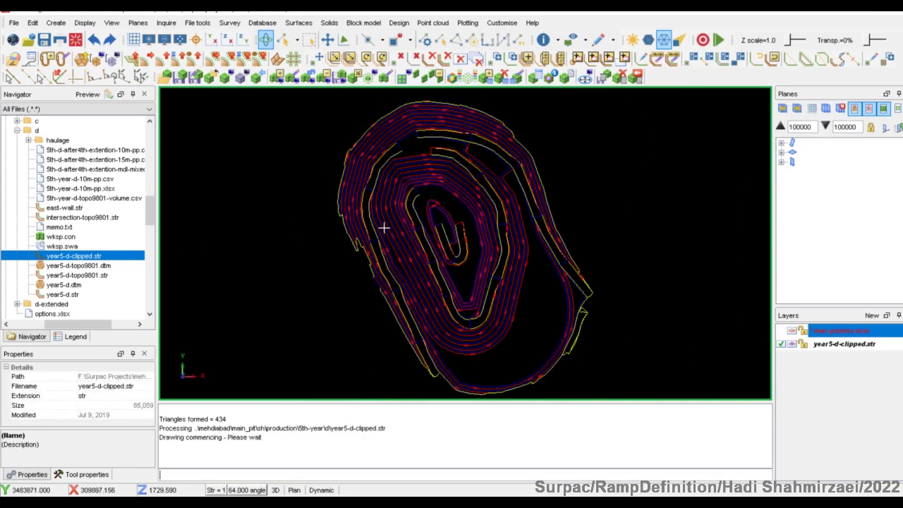
scroll(441, 201, "up", 4)
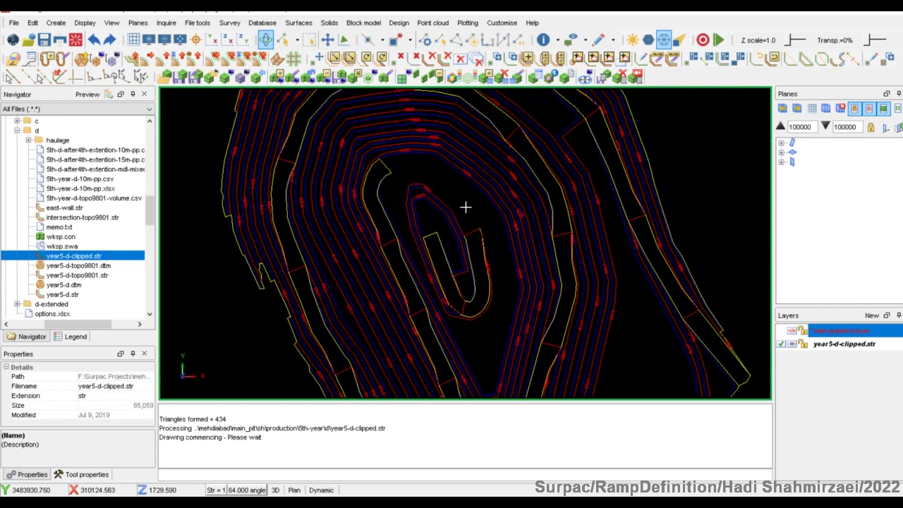
scroll(460, 197, "down", 2)
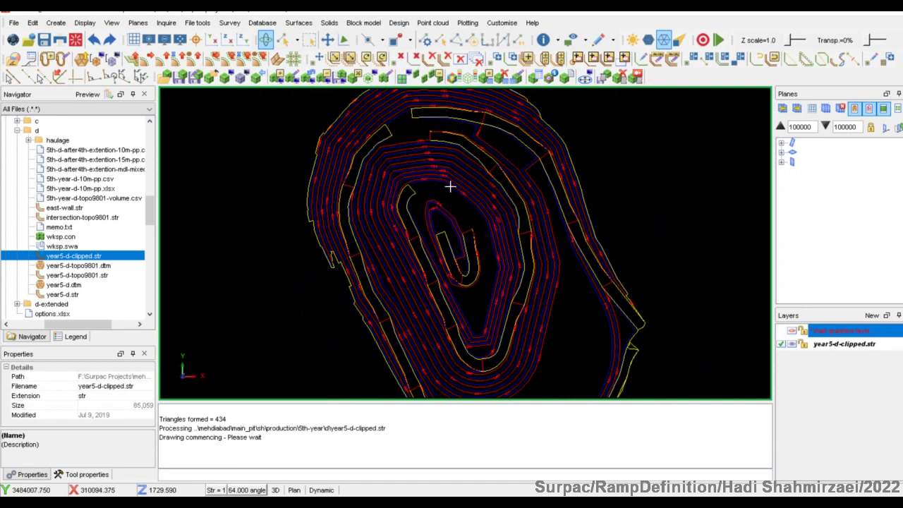
middle_click_drag(452, 188, 449, 221)
scroll(419, 194, "up", 5)
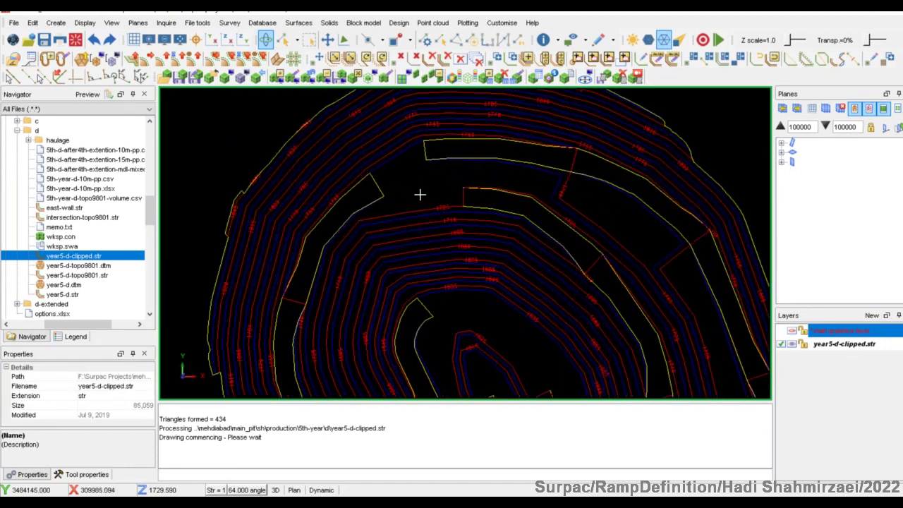
scroll(456, 244, "up", 2)
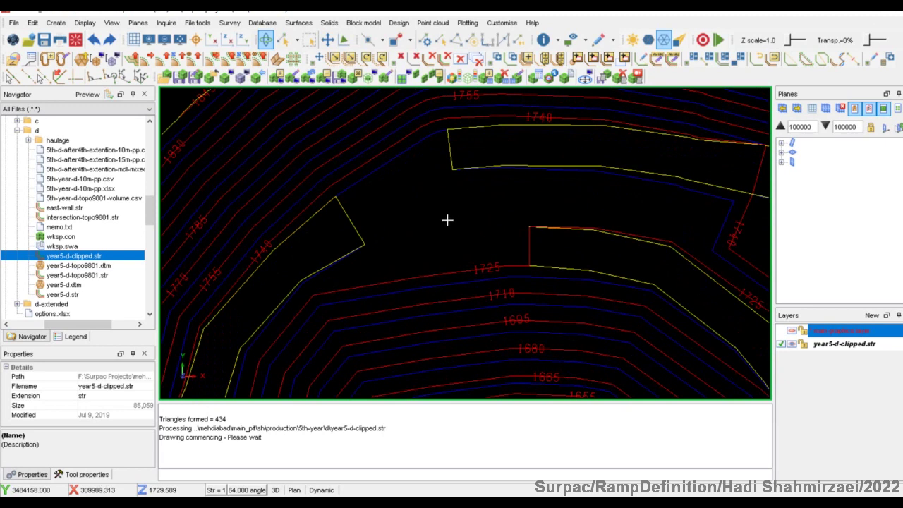
scroll(447, 220, "down", 5)
Step: Rotate and pan the year5 contour strings to inspect the pit benches
middle_click_drag(447, 215, 656, 200)
middle_click_drag(715, 284, 583, 263)
scroll(508, 325, "down", 2)
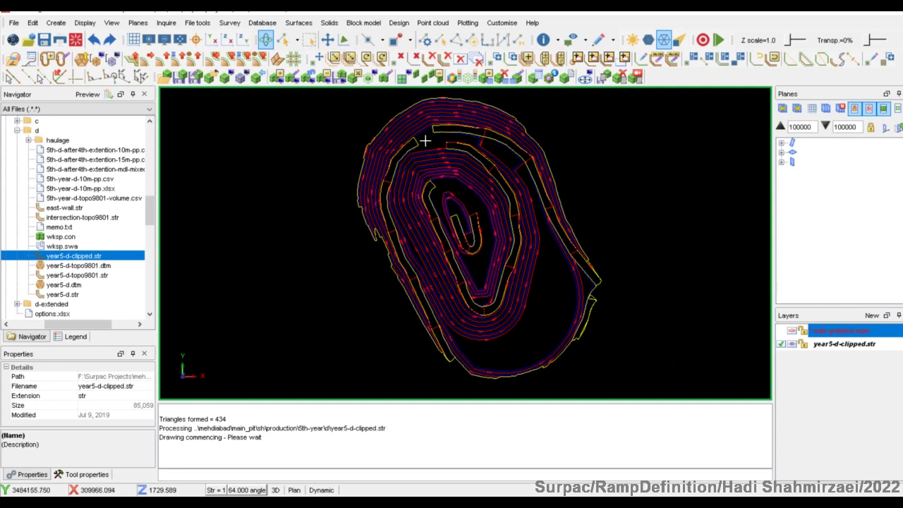
scroll(429, 136, "up", 1)
scroll(428, 136, "up", 4)
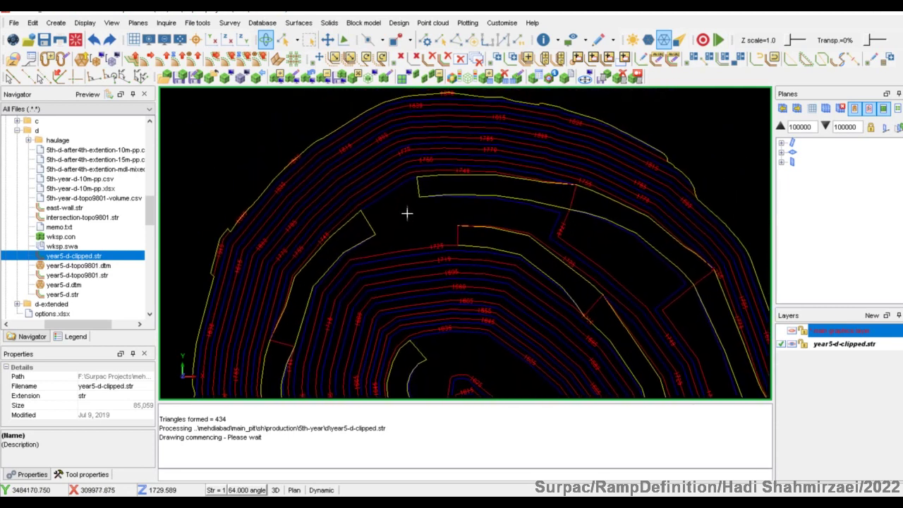
middle_click_drag(407, 211, 428, 228)
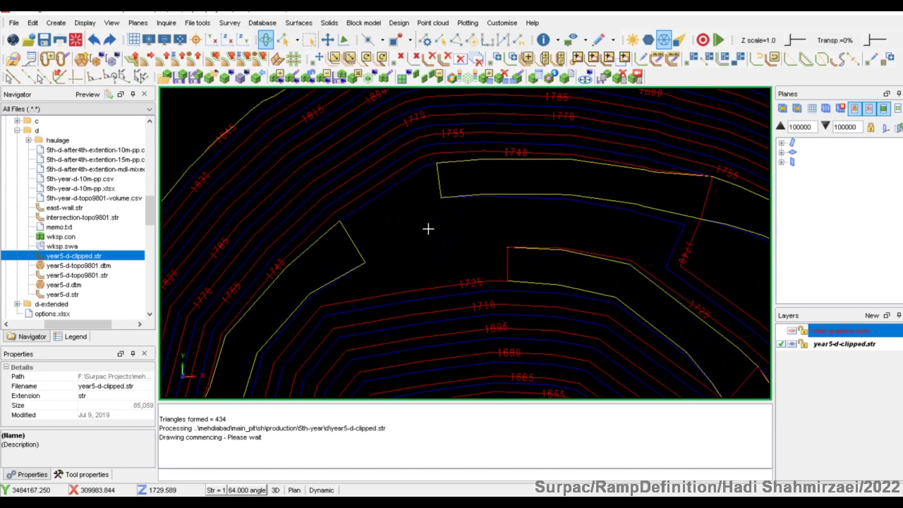
left_click_drag(447, 262, 440, 233)
Step: In plan view, identify string 2 and draw point markers along it with DRWM
key("p")
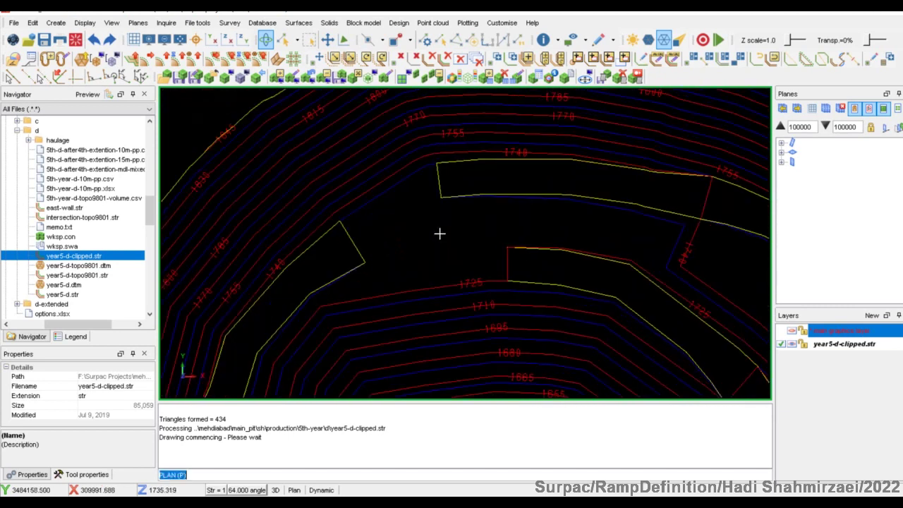
left_click(282, 40)
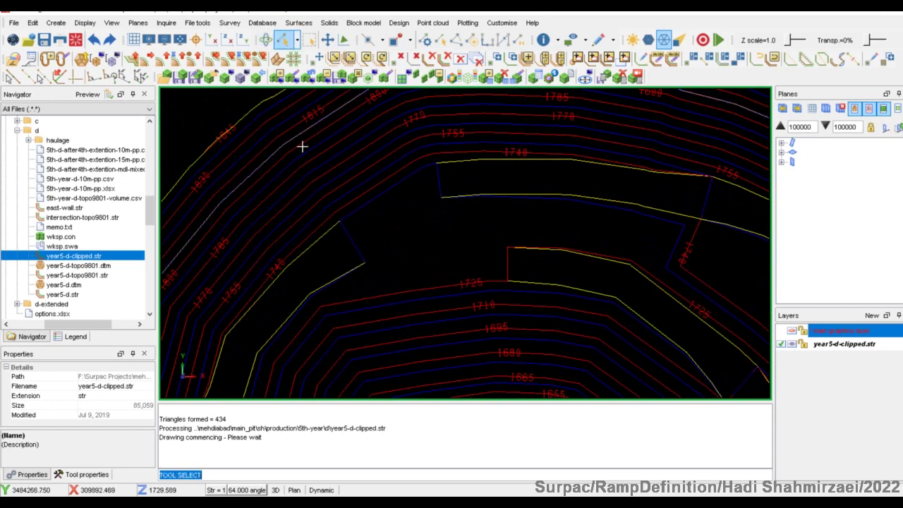
left_click(374, 200)
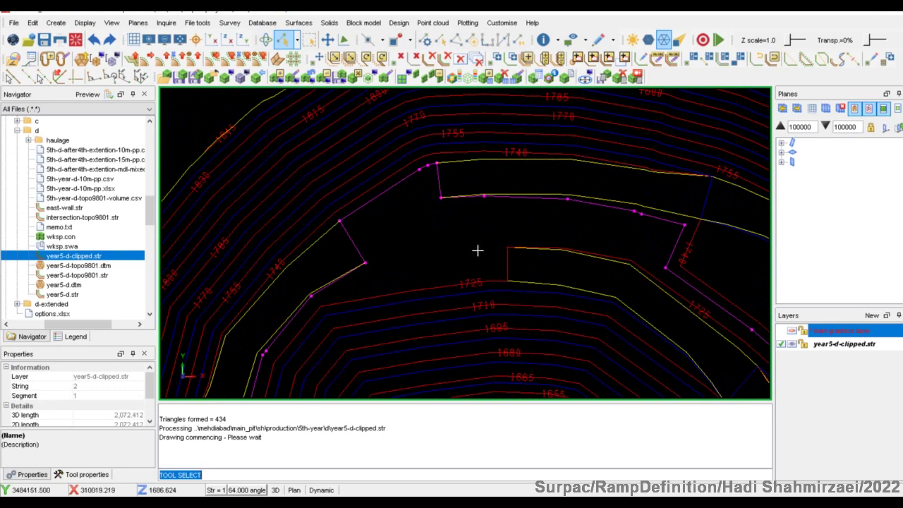
type("drwm")
key("Return")
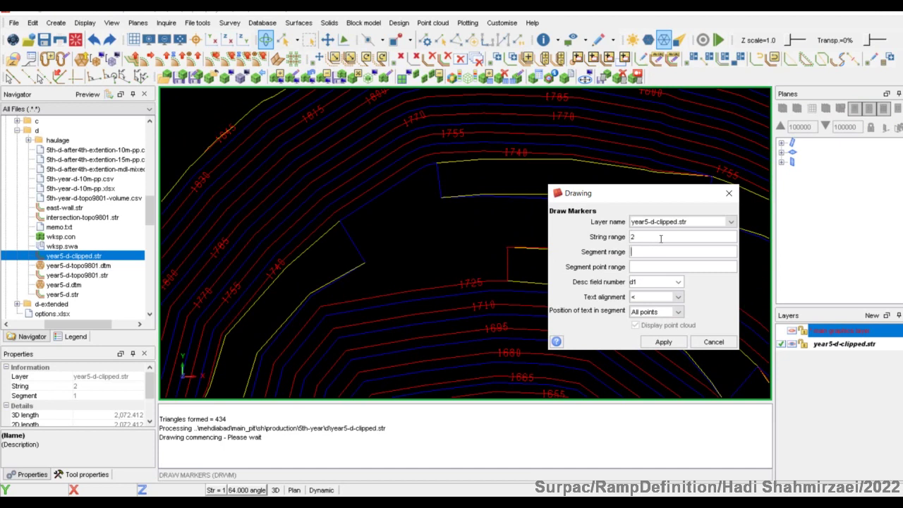
key("Return")
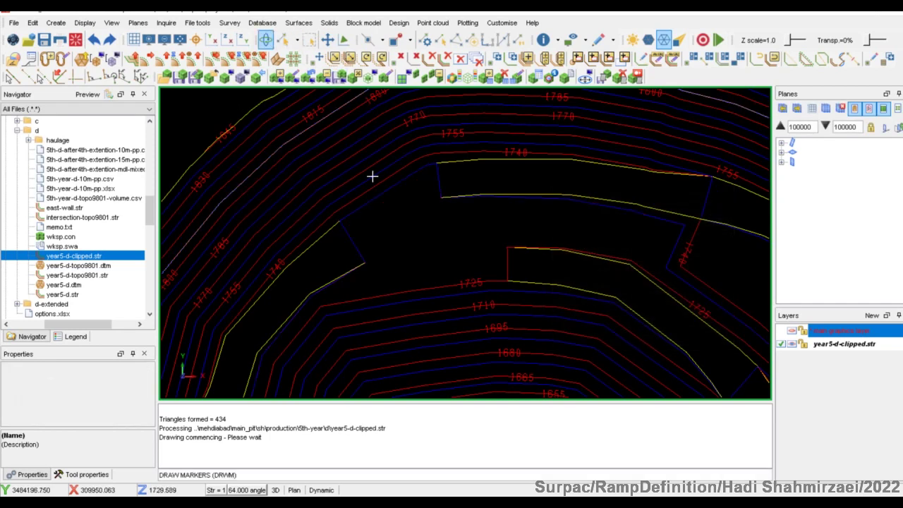
Step: Pick the pit string again to check its properties, then clear the selection
left_click(283, 39)
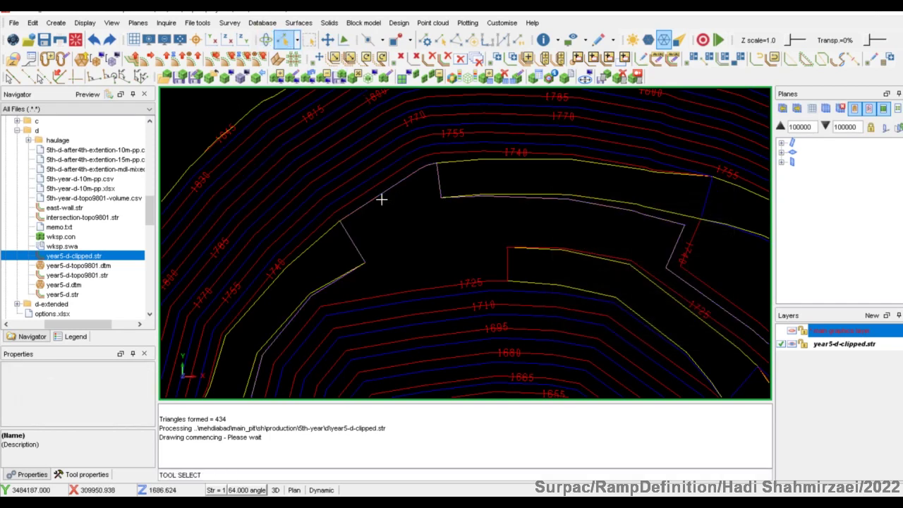
left_click(388, 191)
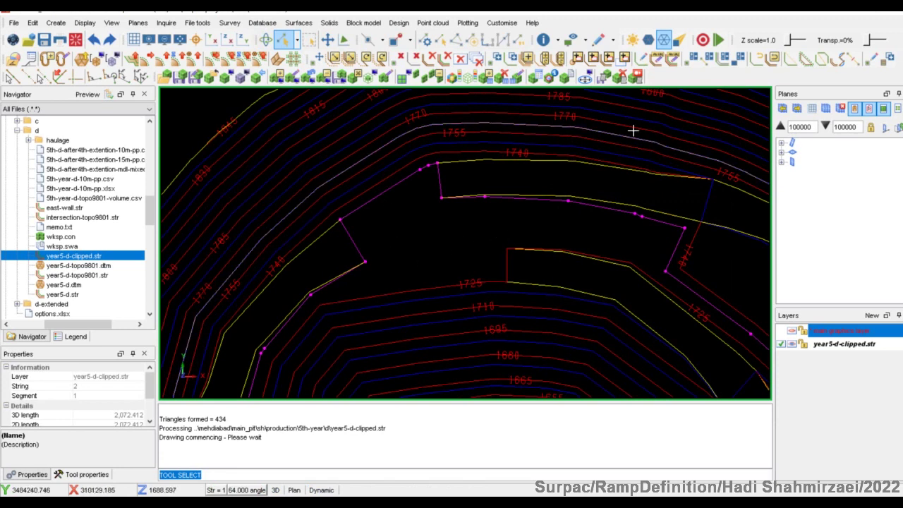
key("Escape")
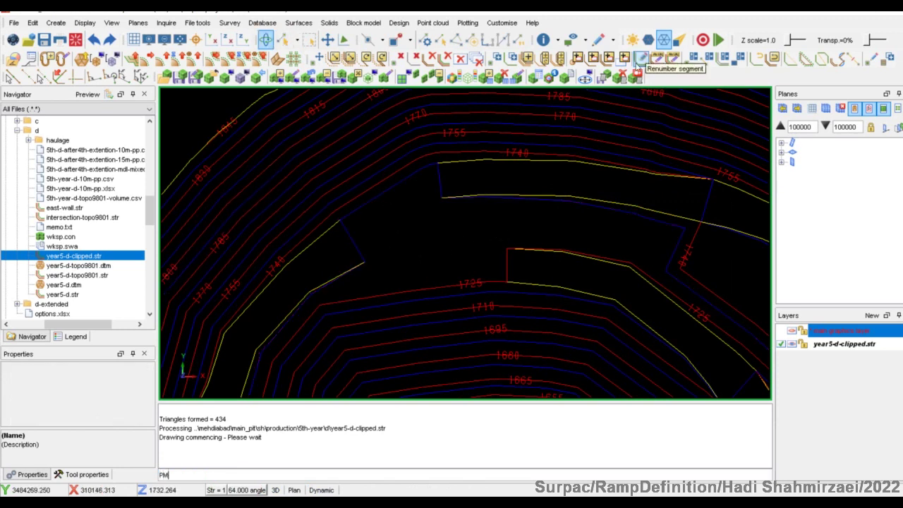
Step: Draw point markers along all the pit strings and pan to the ramp junction
left_click(637, 63)
key("Return")
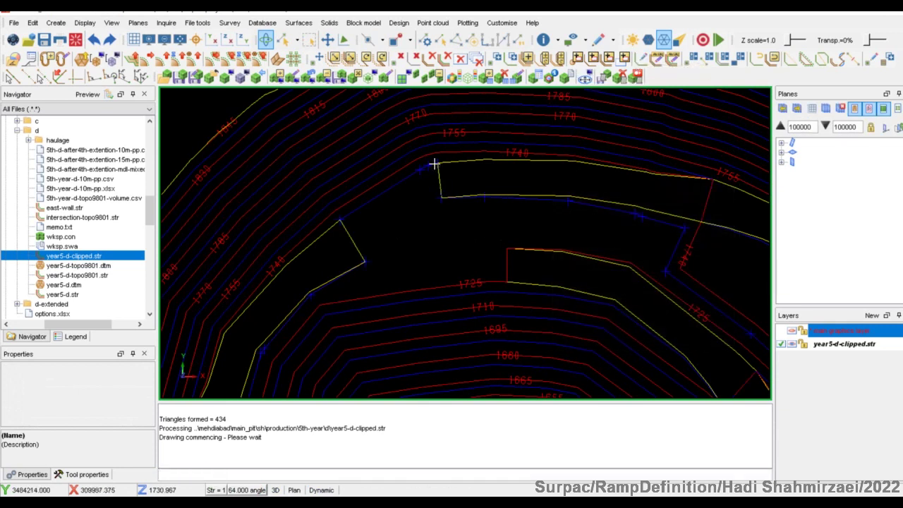
middle_click_drag(397, 232, 407, 216)
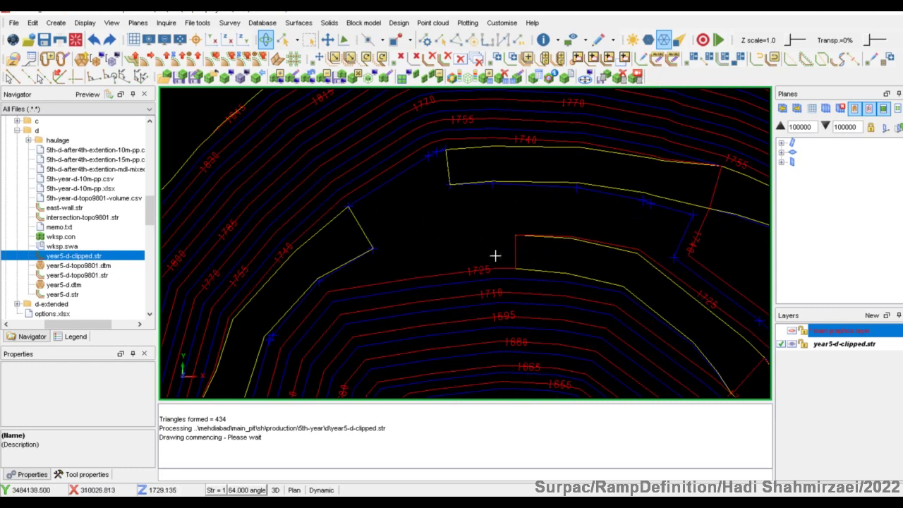
middle_click_drag(462, 225, 425, 204)
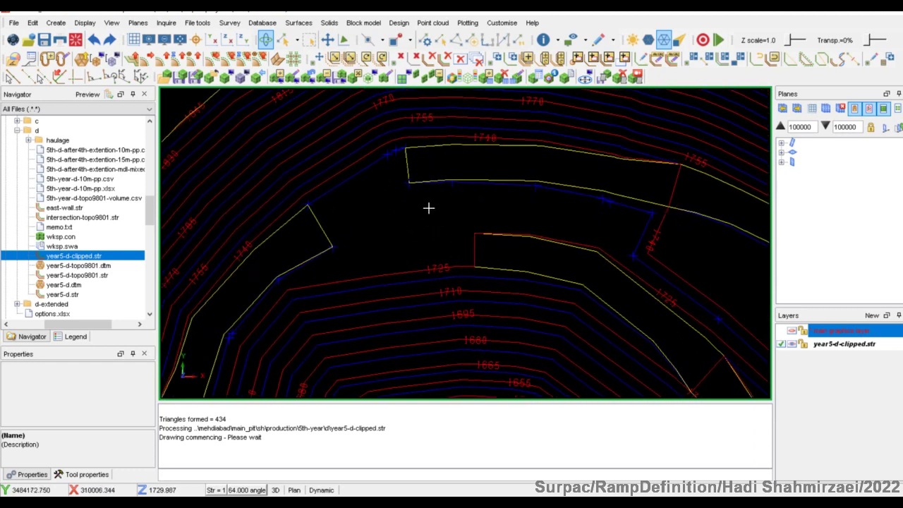
middle_click_drag(630, 226, 605, 216)
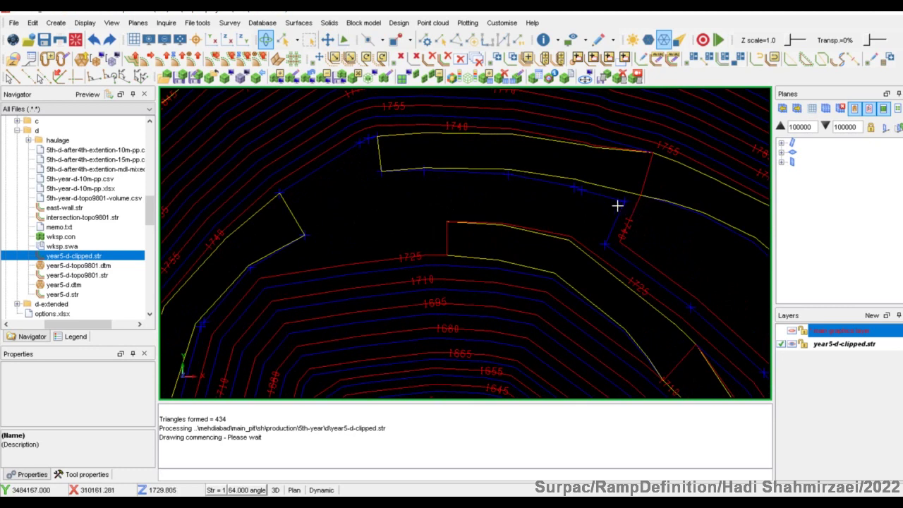
Step: Review the markers around the ramp junction, then erase them from the year5-d-clipped.str layer
scroll(734, 278, "down", 1)
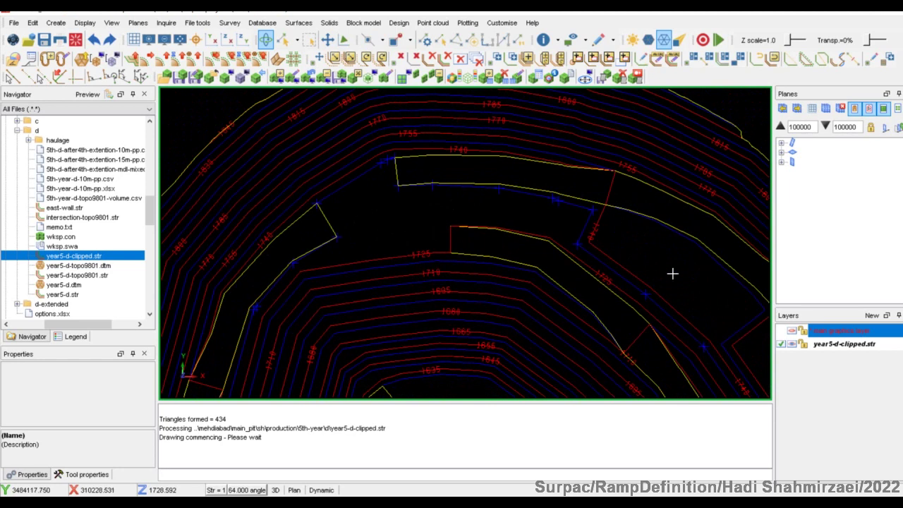
scroll(597, 240, "up", 2)
middle_click_drag(490, 209, 644, 230)
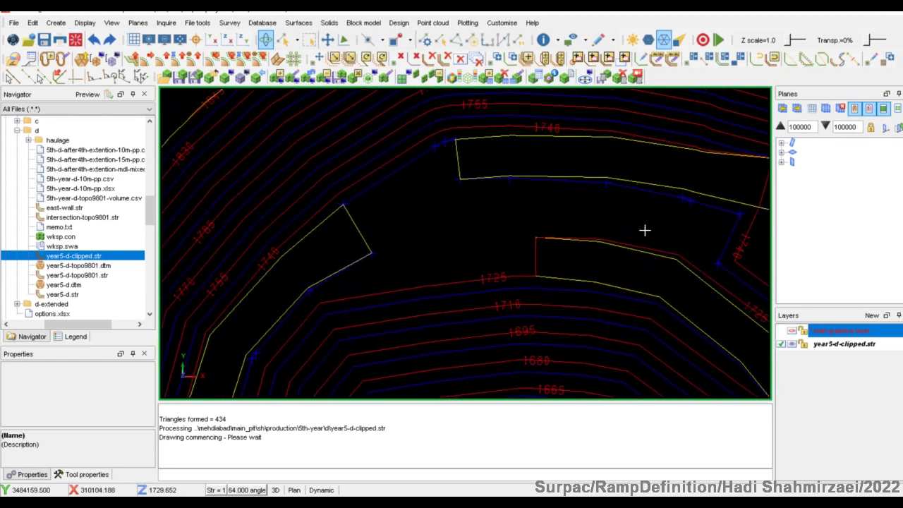
scroll(499, 239, "down", 4)
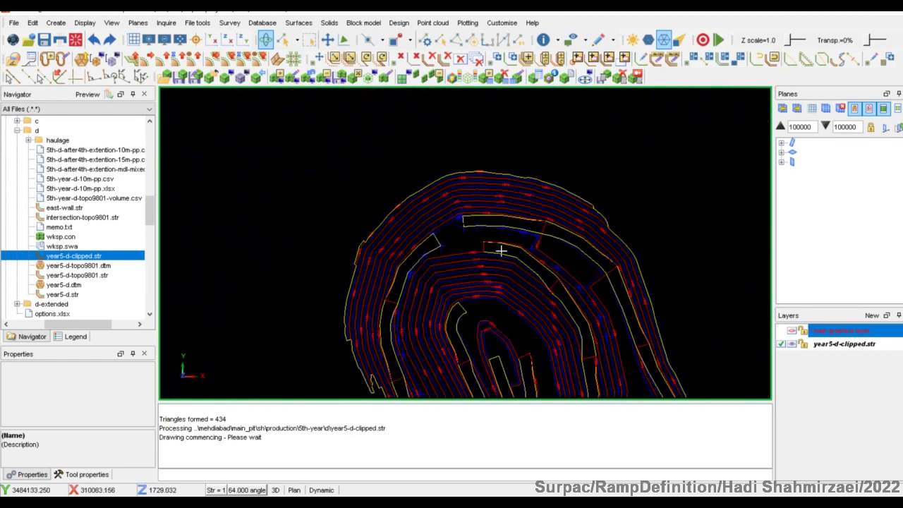
scroll(486, 259, "up", 2)
mouse_move(485, 259)
middle_mouse_down()
mouse_move(500, 247)
mouse_move(481, 205)
middle_mouse_up()
key("Return")
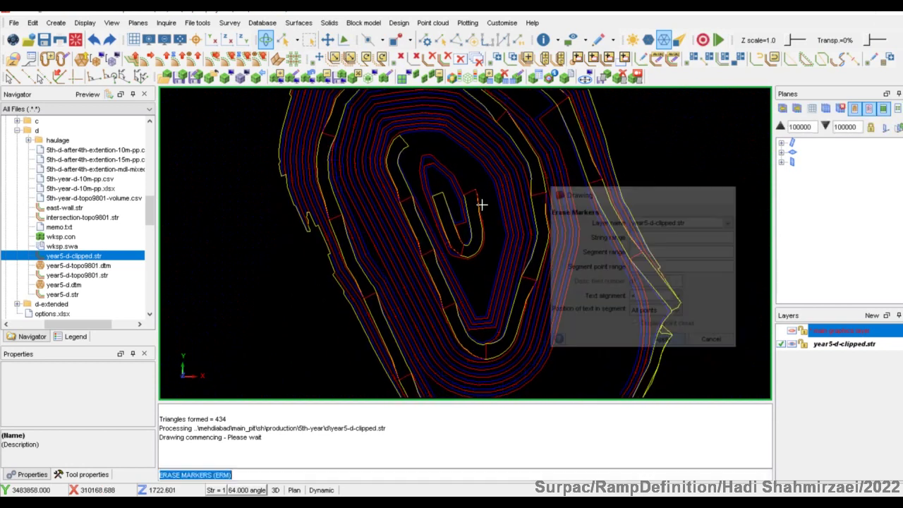